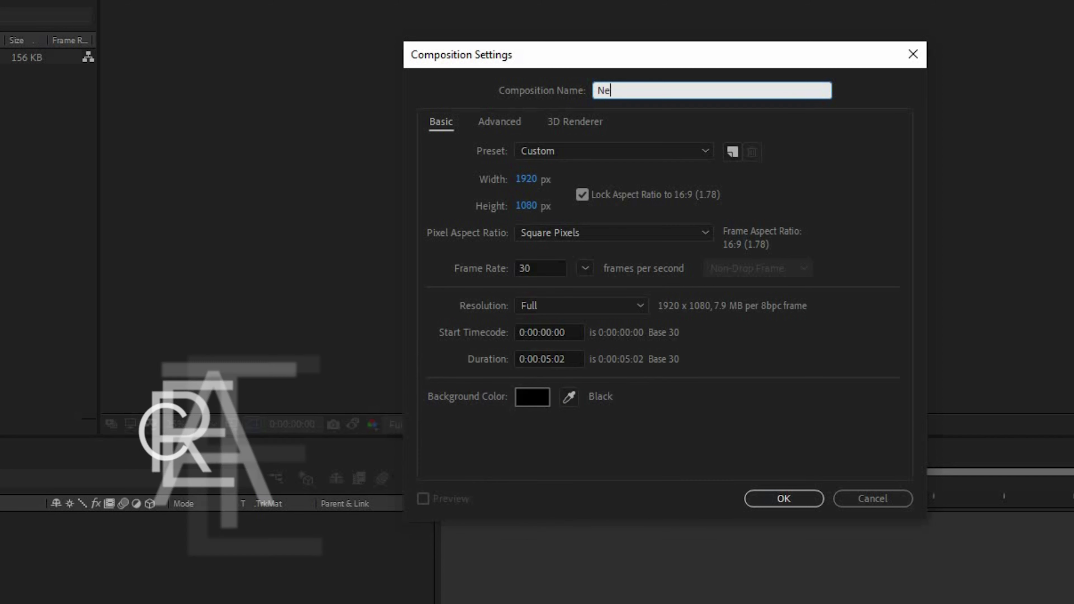
# Name the new composition "Neon Text Animation" and create it
pyautogui.write('Text')
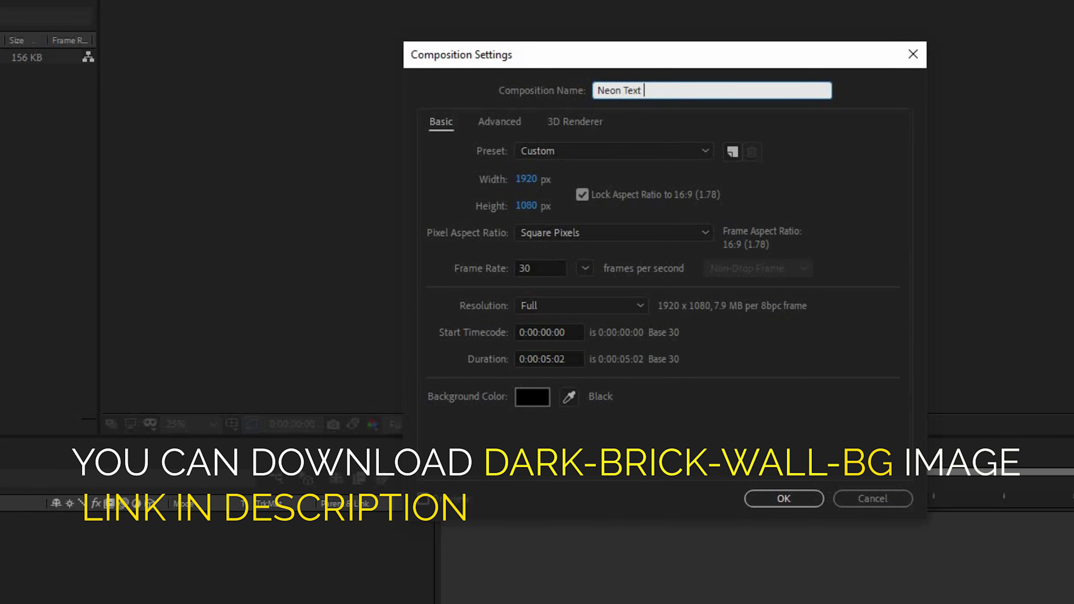
pyautogui.write(' Anima')
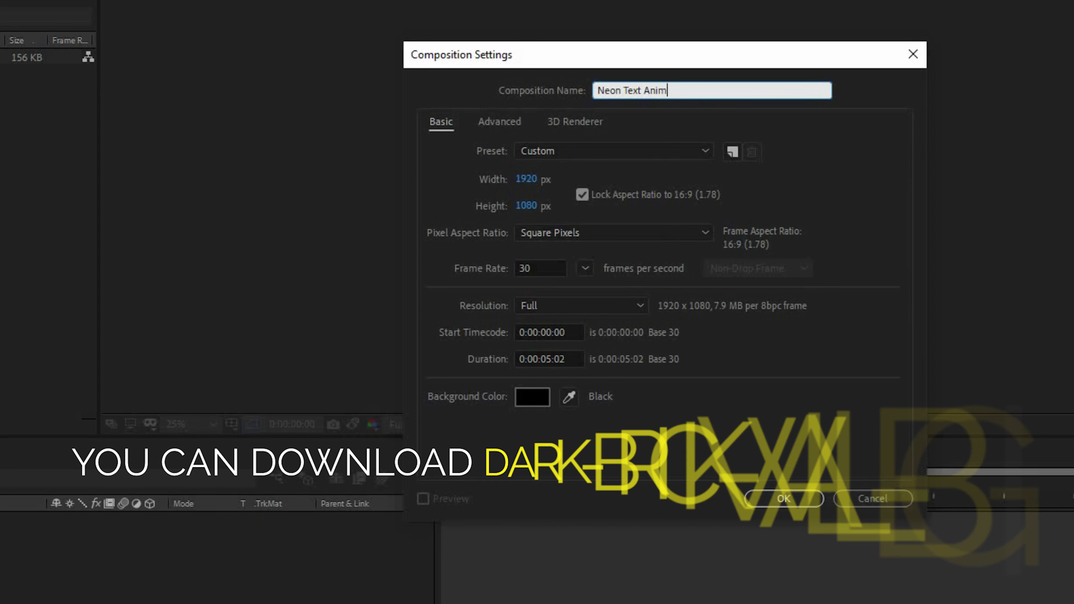
pyautogui.write('tion')
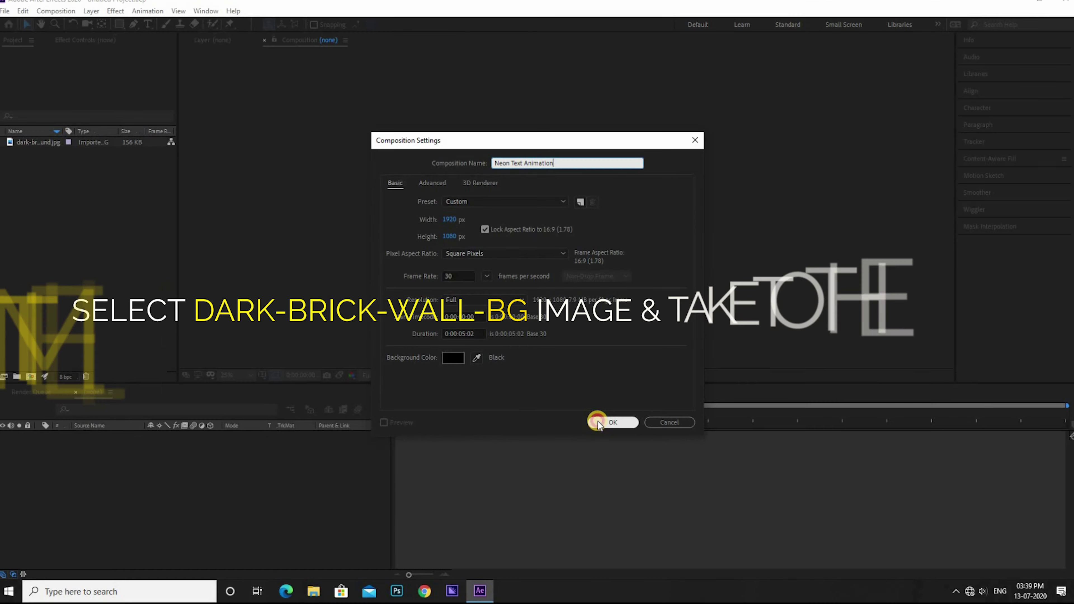
pyautogui.click(763, 500)
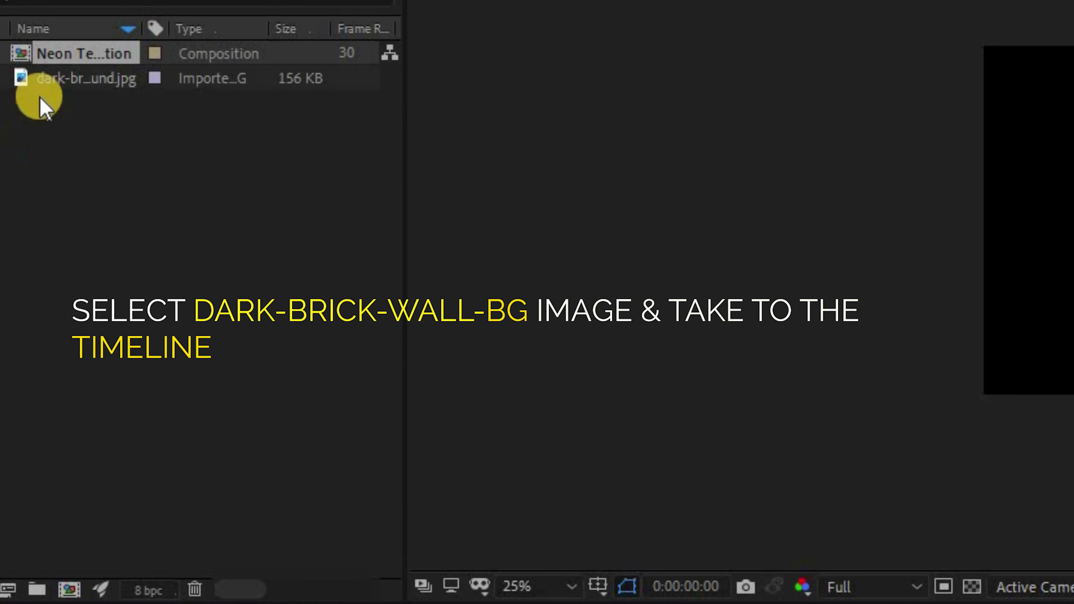
# Add the dark brick wall image to the composition and stretch it horizontally until it fills the frame width
pyautogui.moveTo(74, 79); pyautogui.dragTo(396, 307)
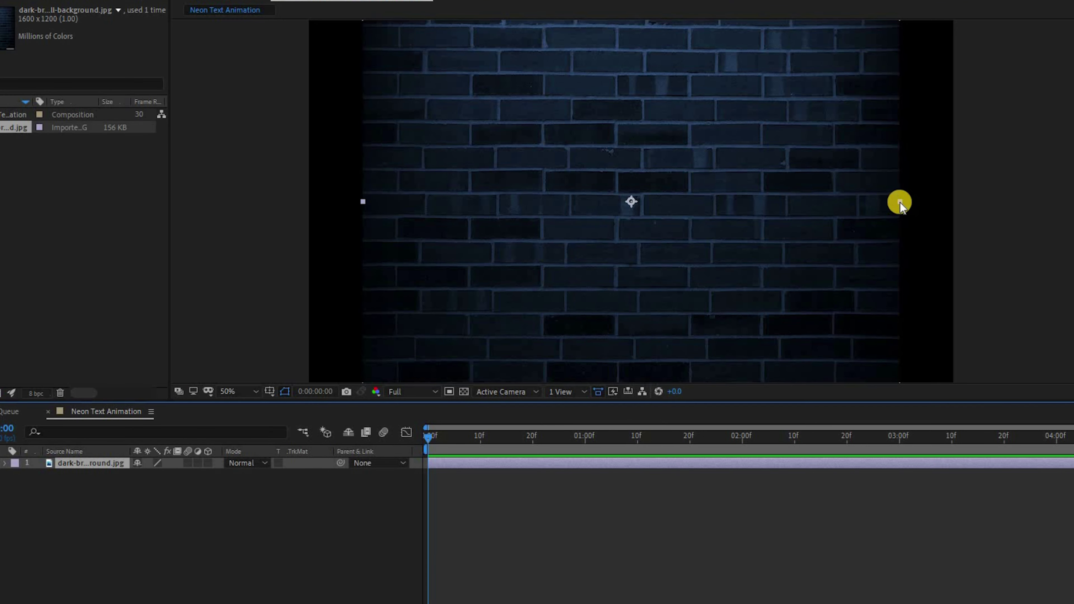
pyautogui.moveTo(899, 203); pyautogui.dragTo(938, 201)
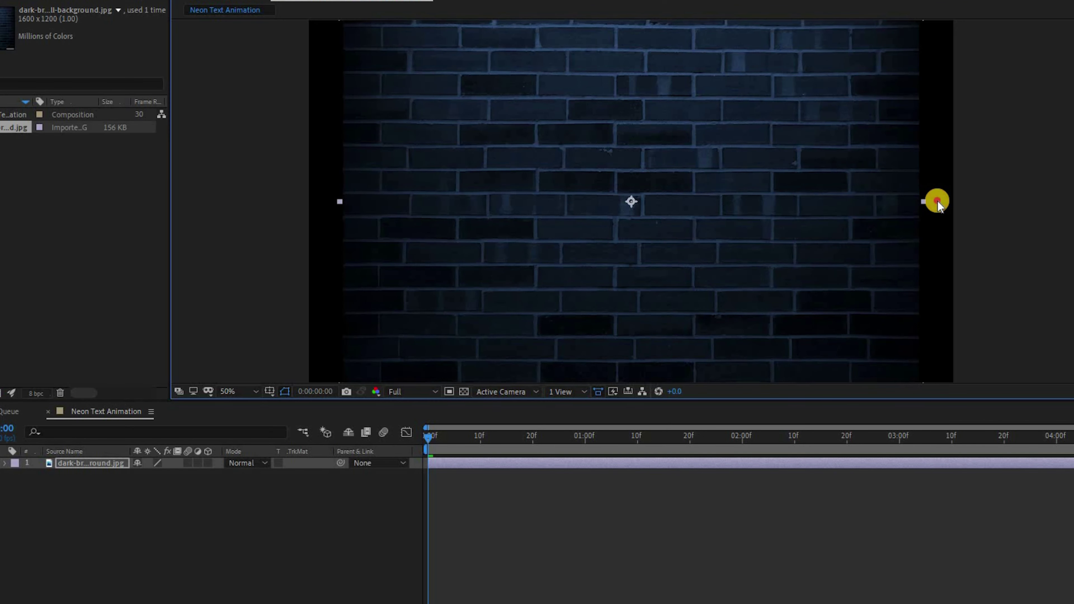
pyautogui.press(',')
pyautogui.click(799, 201)
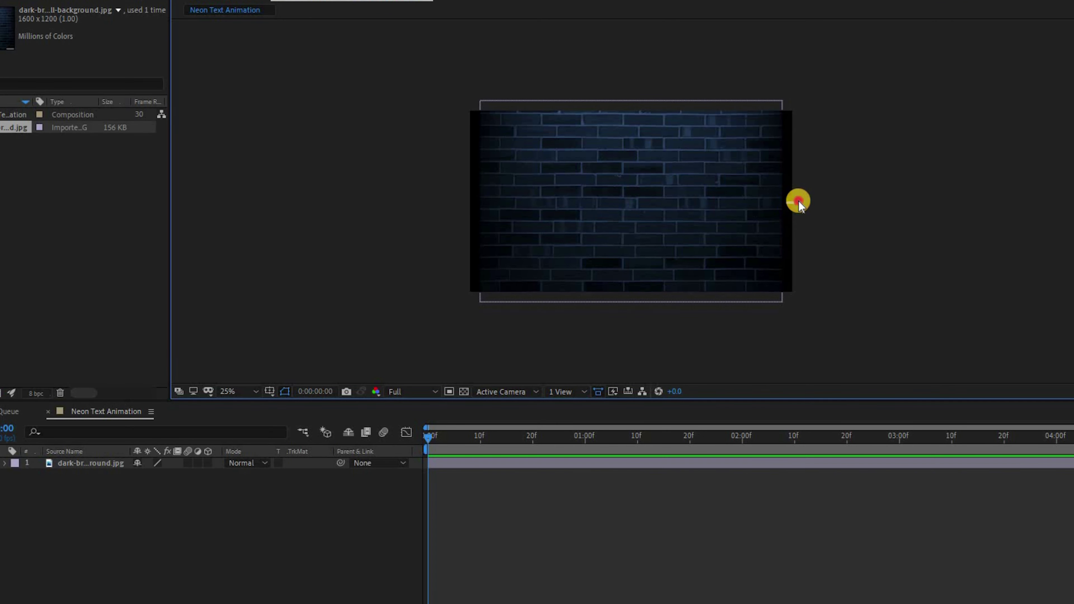
pyautogui.click(780, 204)
pyautogui.moveTo(784, 206); pyautogui.dragTo(794, 201)
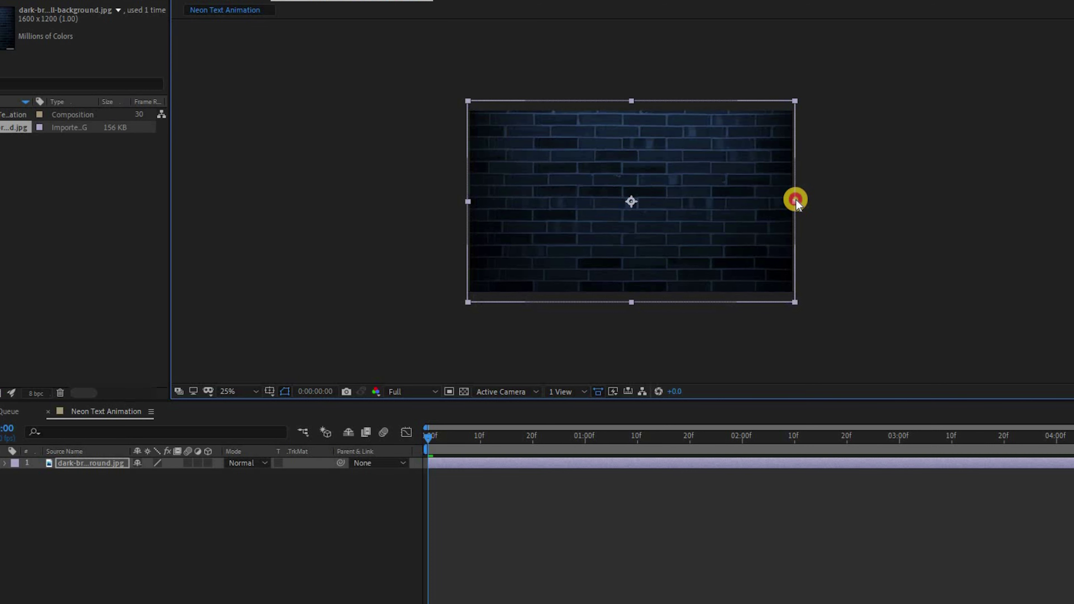
pyautogui.click(653, 213)
pyautogui.click(490, 285)
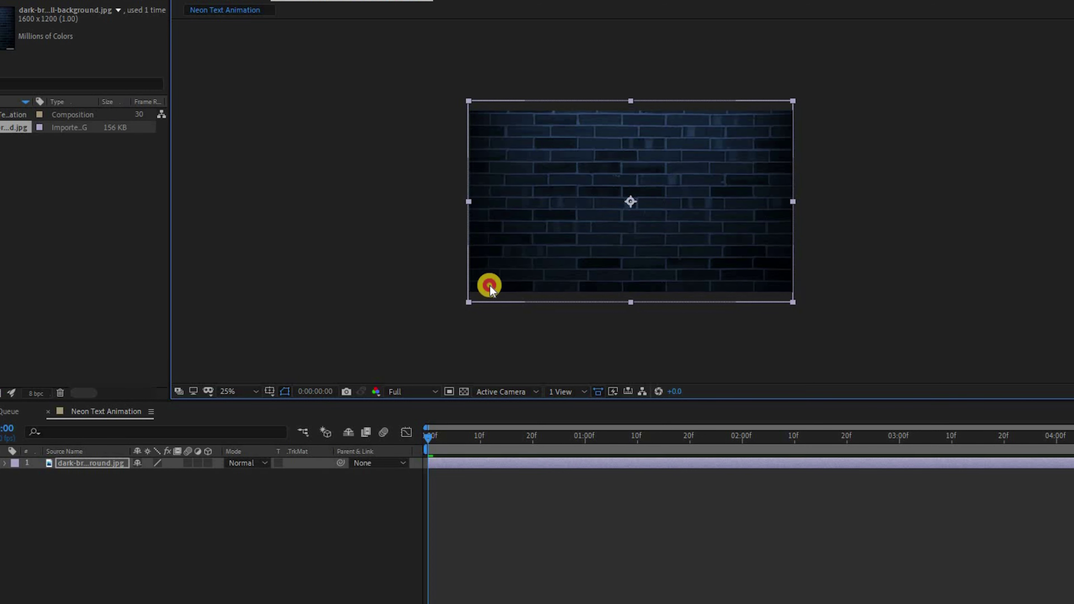
pyautogui.click(138, 496)
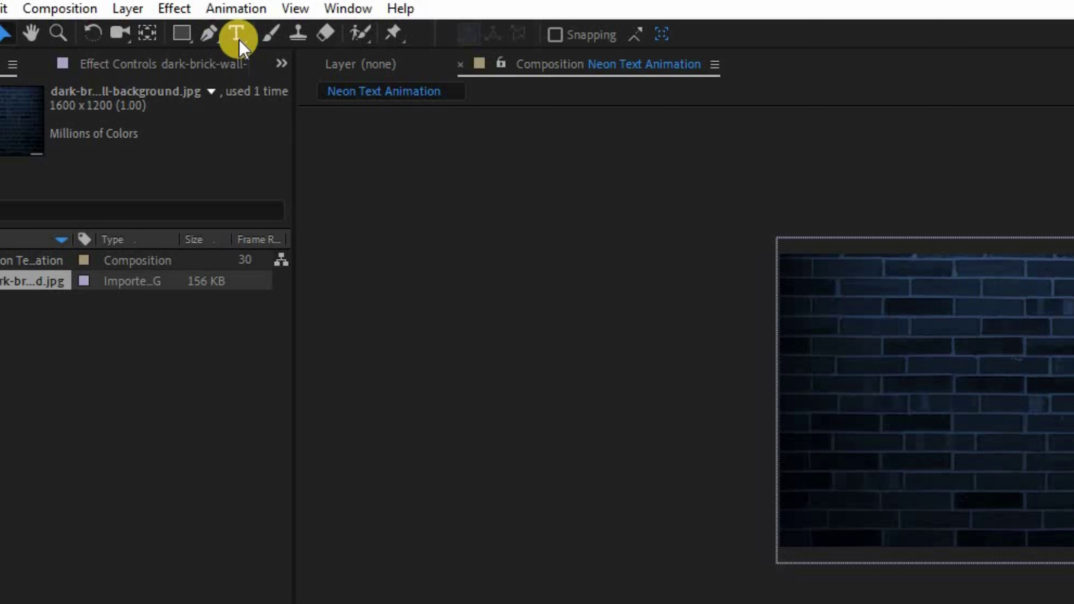
# Add a "NEON TEXT" text layer over the upper part of the brick wall, using the Lemon/Milk font
pyautogui.click(240, 39)
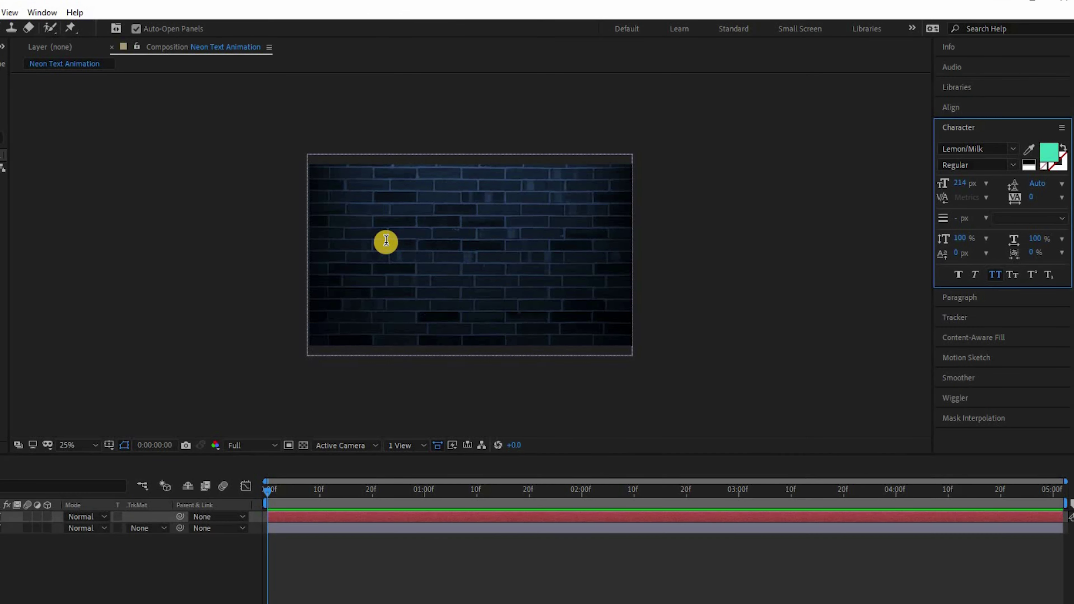
pyautogui.click(386, 241)
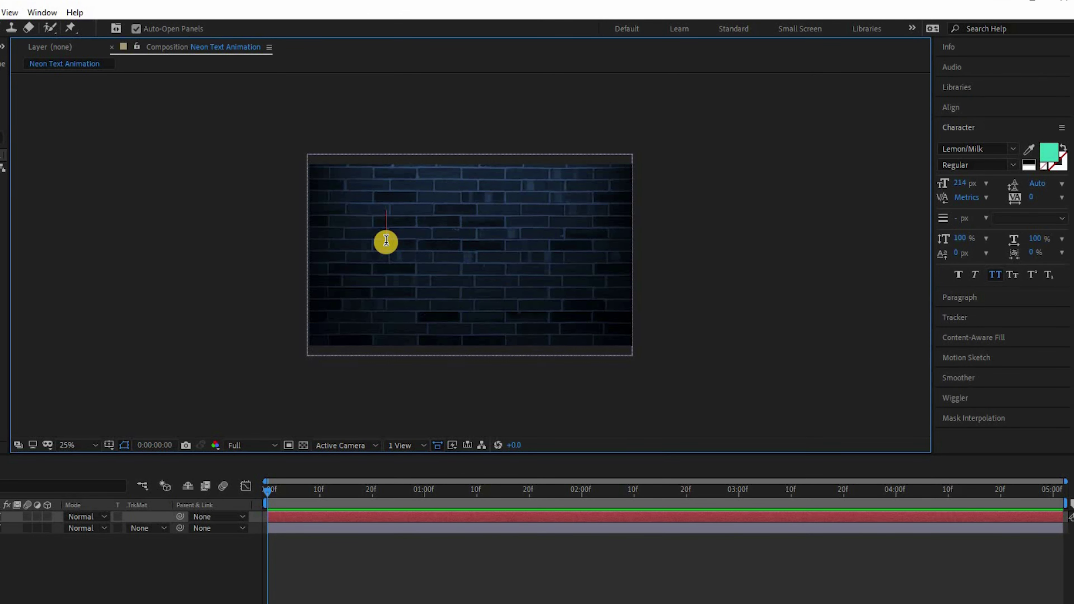
pyautogui.write('NEON TEXT')
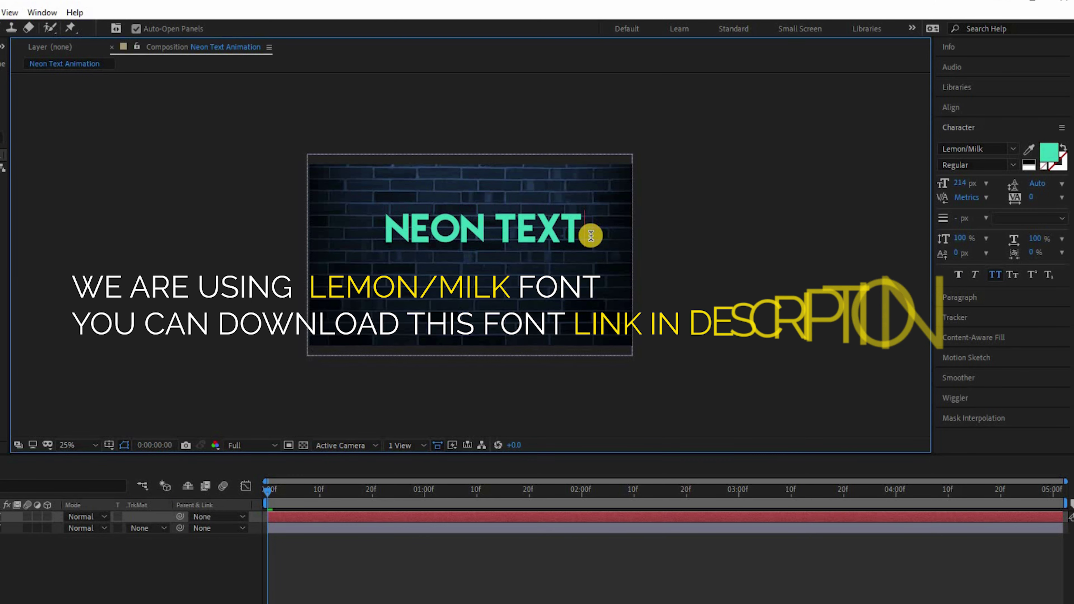
pyautogui.hotkey('ctrl', 'a')
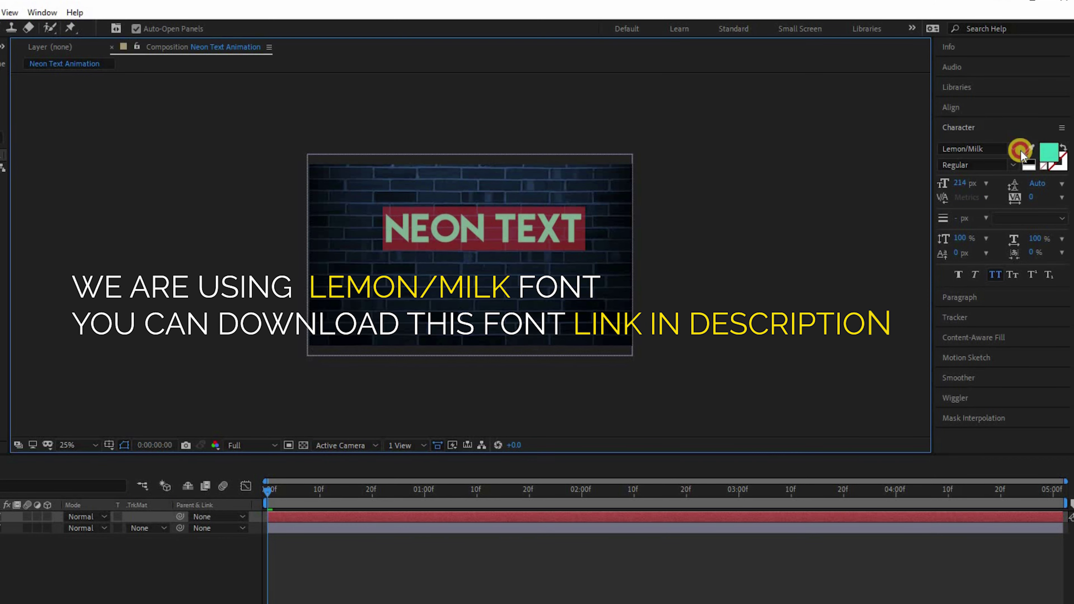
pyautogui.click(1015, 150)
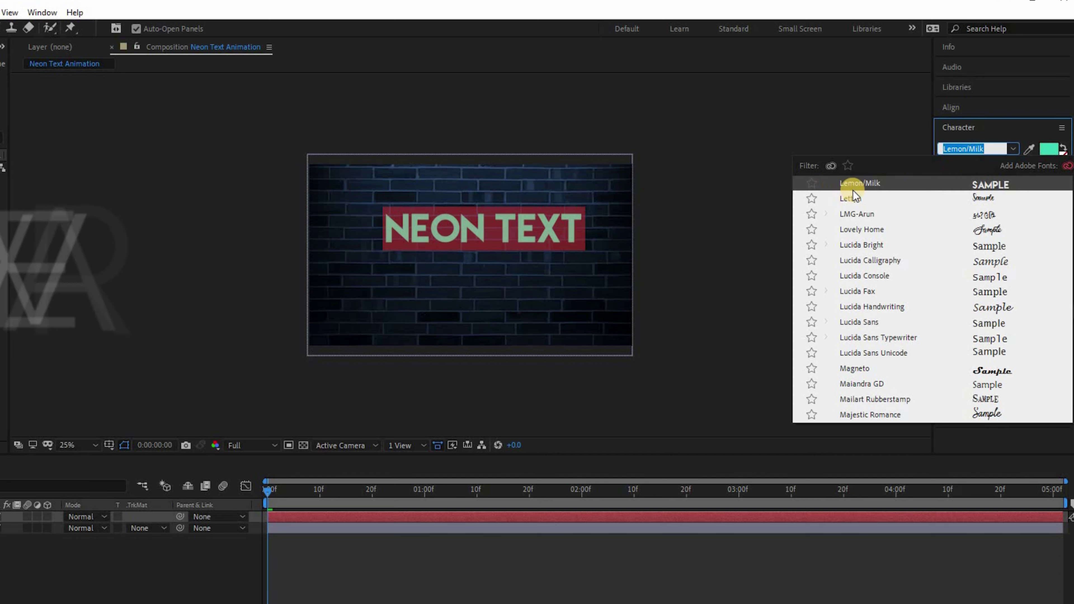
pyautogui.click(983, 185)
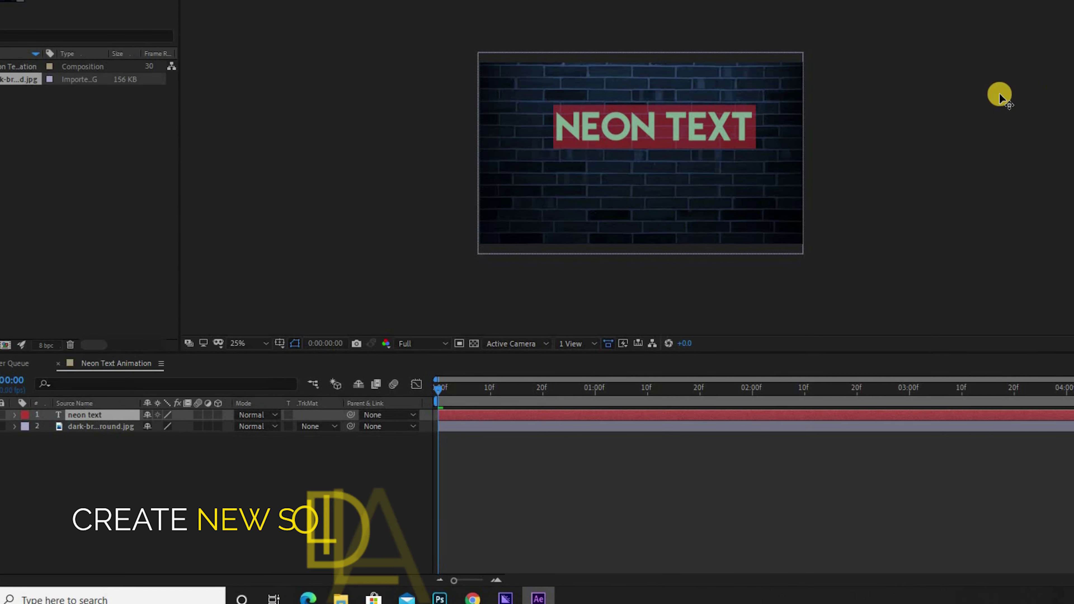
pyautogui.click(131, 459)
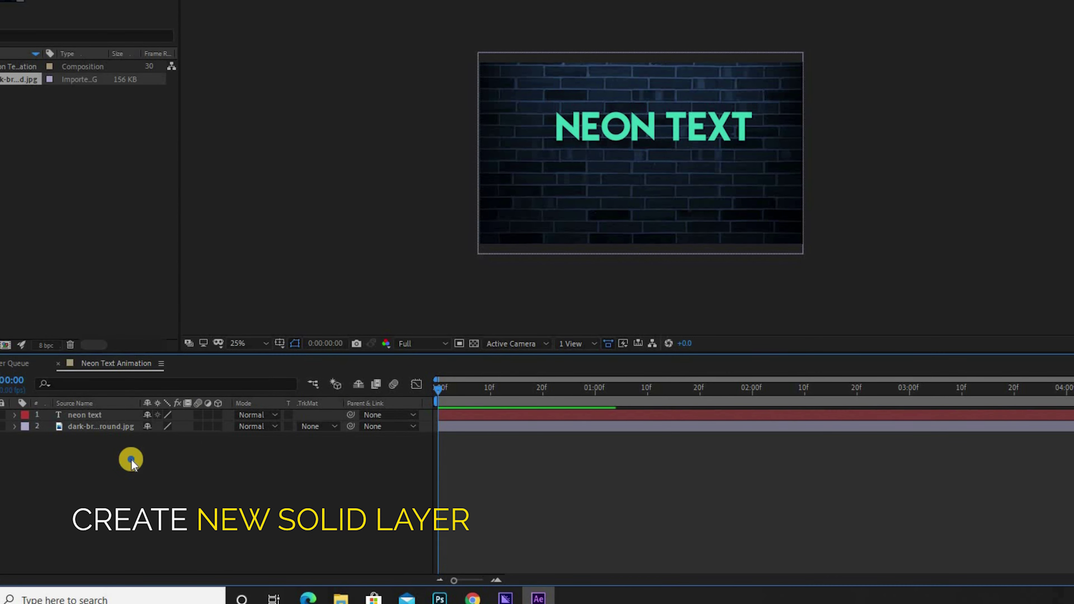
# Create a new solid layer named "saber" in the composition
pyautogui.rightClick(132, 475)
pyautogui.moveTo(209, 324)
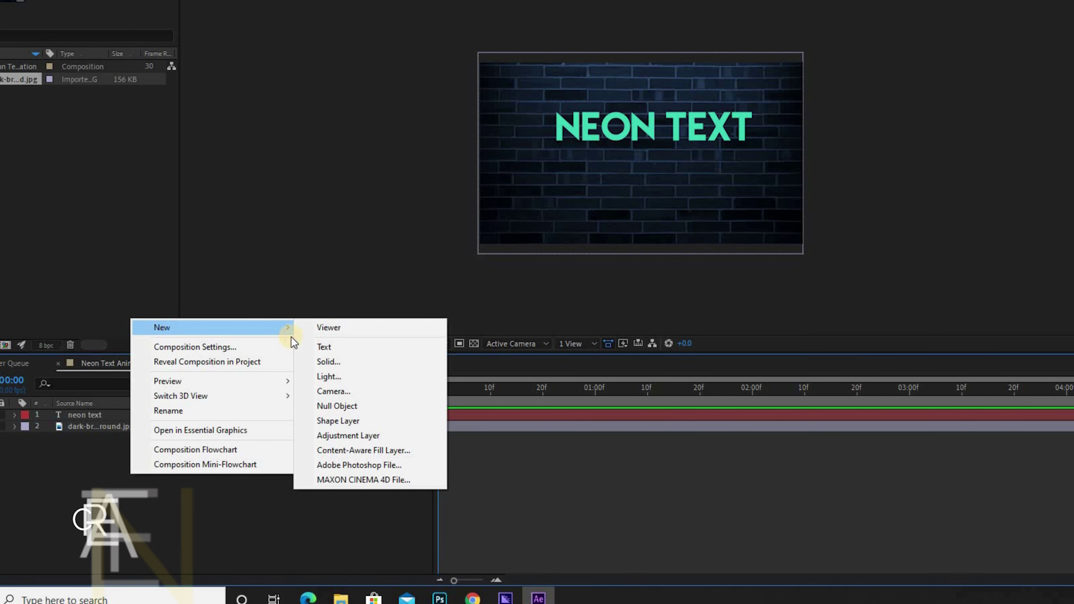
pyautogui.click(325, 365)
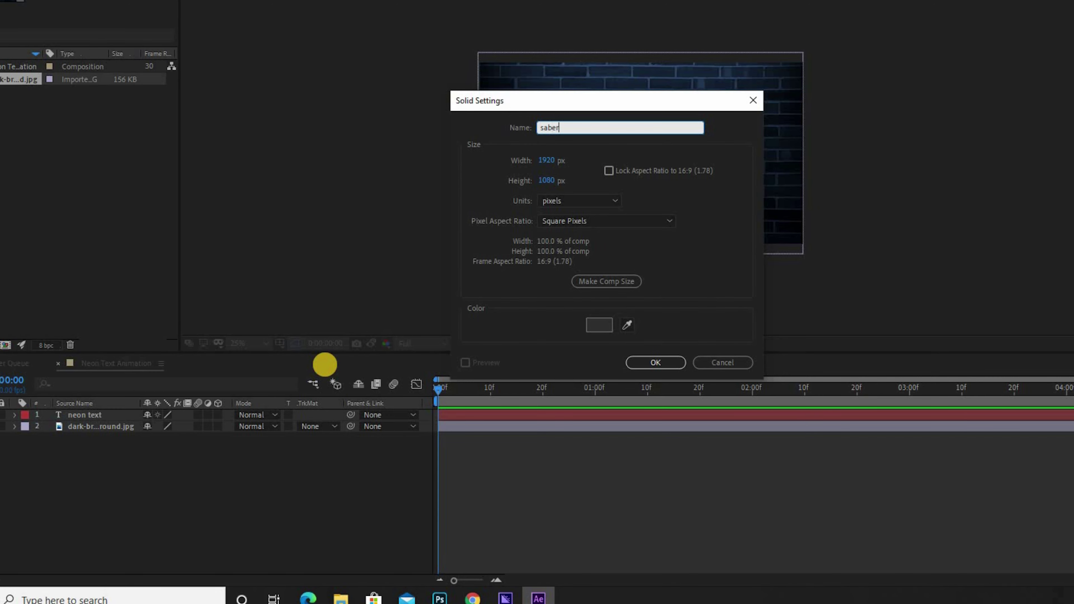
pyautogui.write('saber')
pyautogui.press('Return')
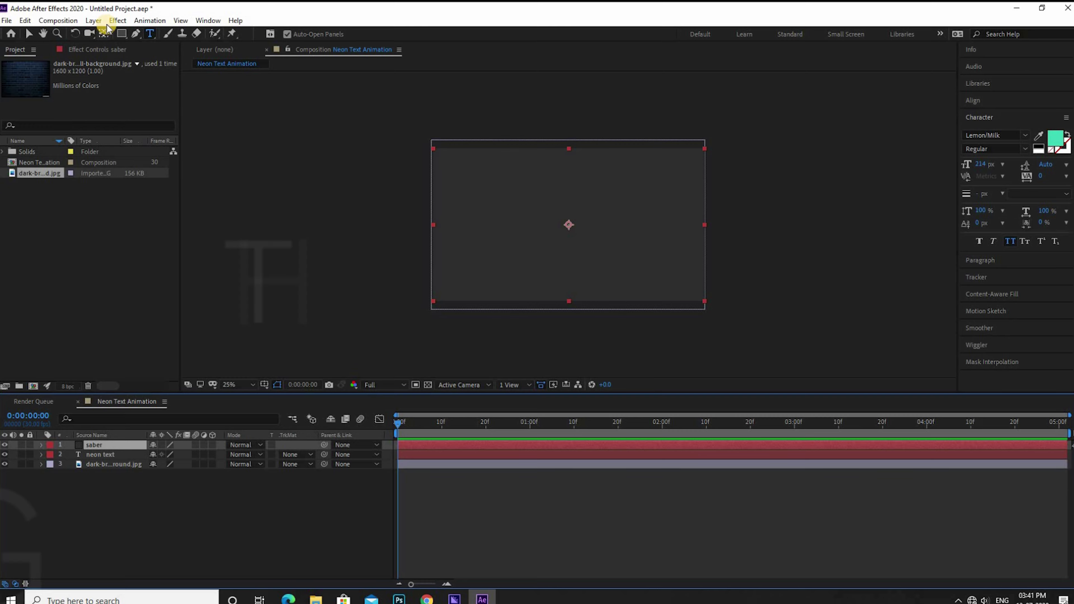
# Apply the Video Copilot Saber effect to the saber solid
pyautogui.click(118, 21)
pyautogui.moveTo(174, 373)
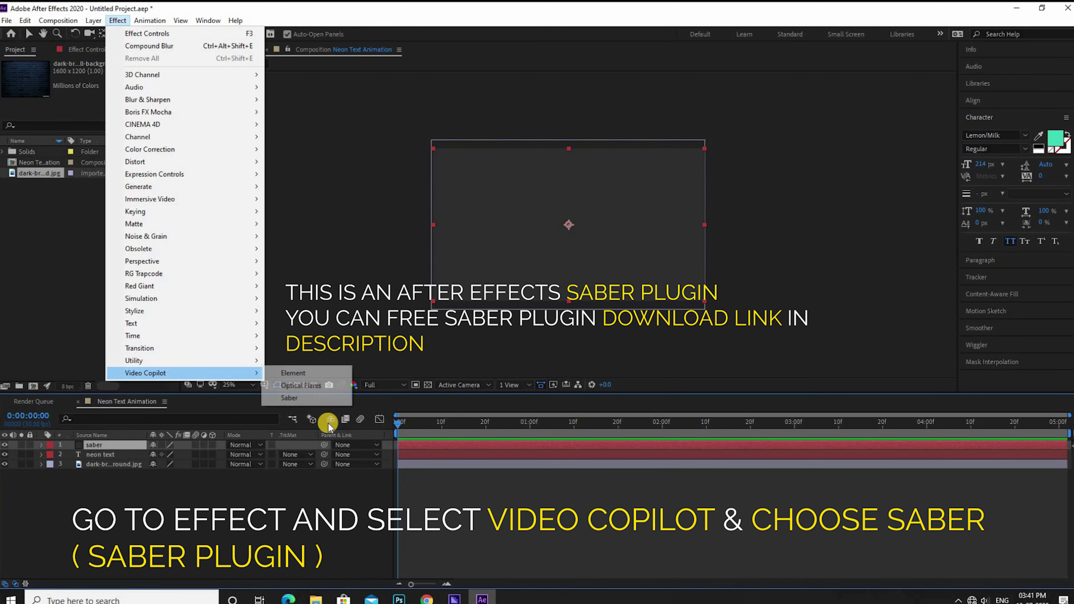
pyautogui.click(307, 403)
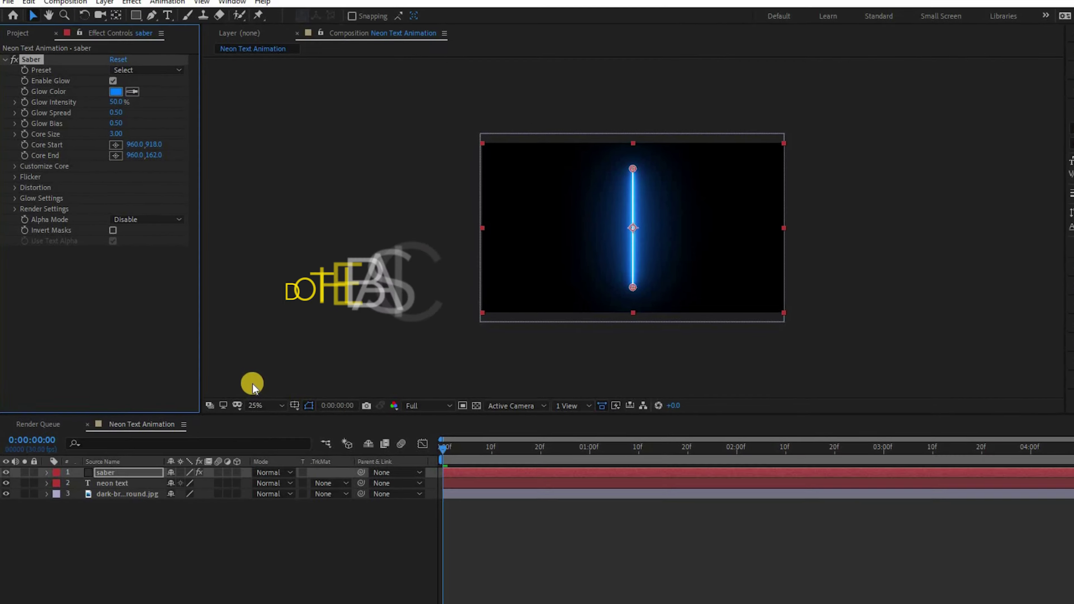
# Set the Saber core type to Text Layer with the neon text layer as its source, and hide the original text layer
pyautogui.click(20, 160)
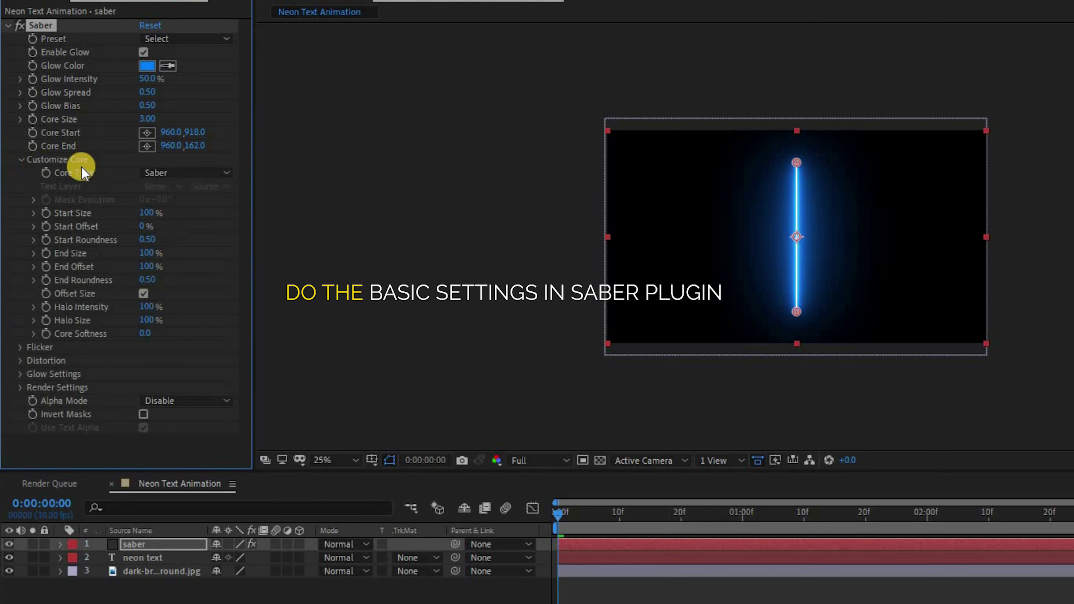
pyautogui.click(159, 173)
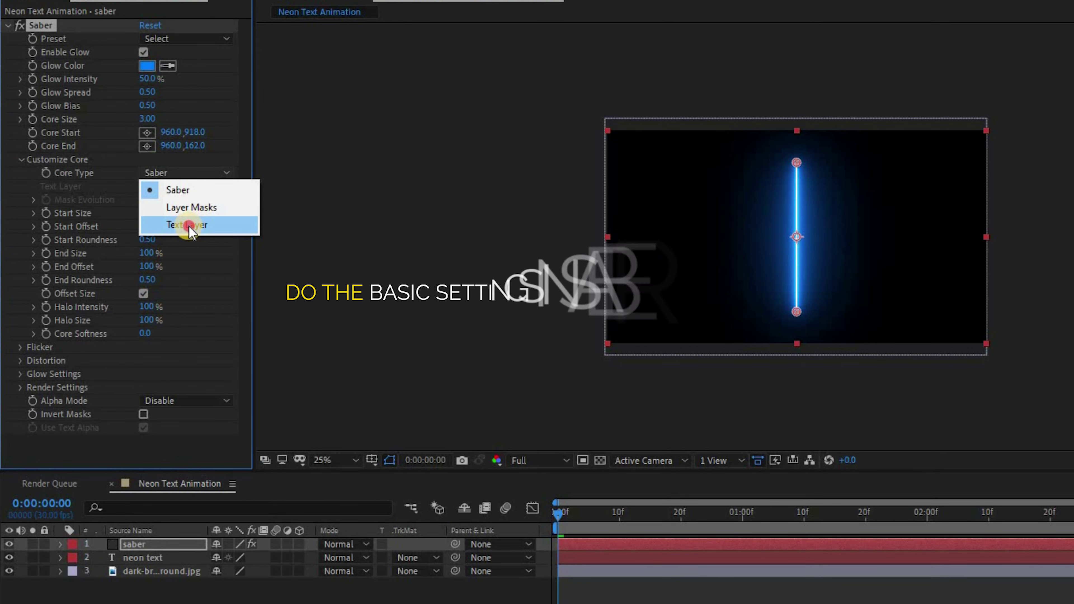
pyautogui.click(173, 224)
pyautogui.click(163, 190)
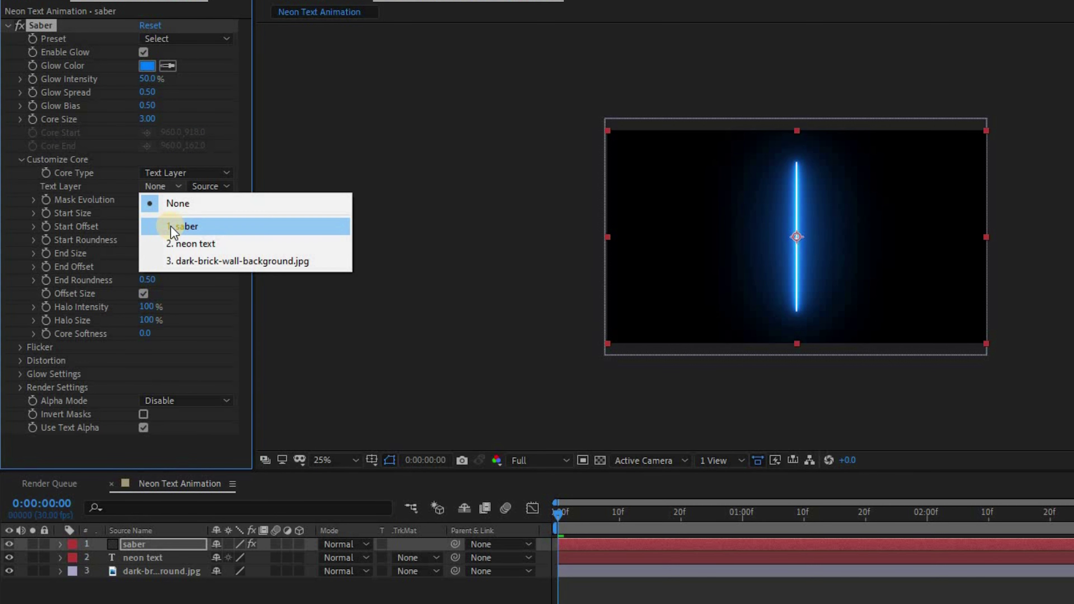
pyautogui.click(172, 244)
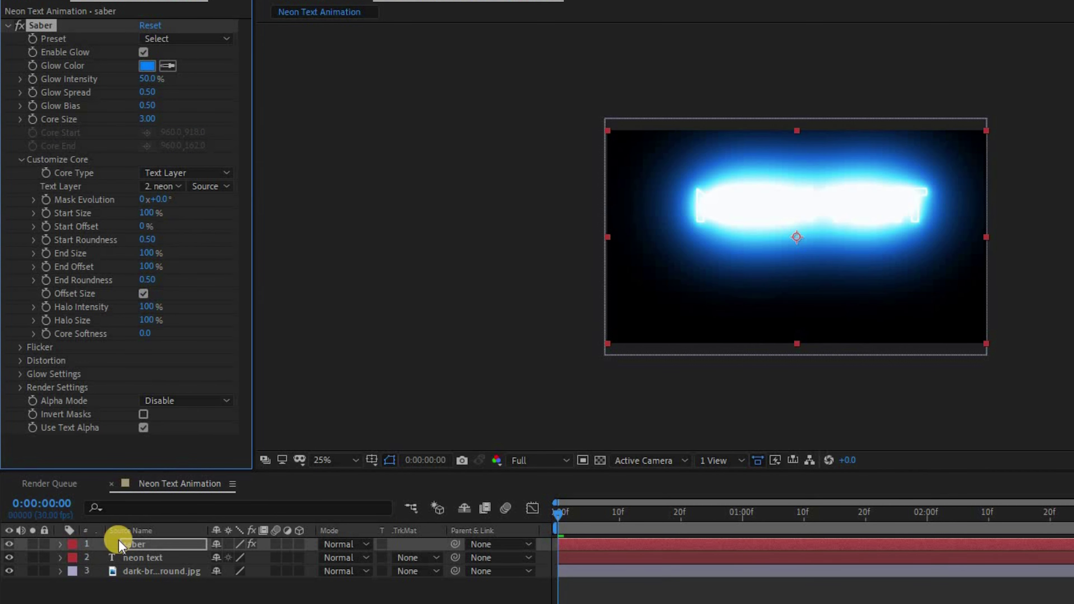
pyautogui.click(9, 558)
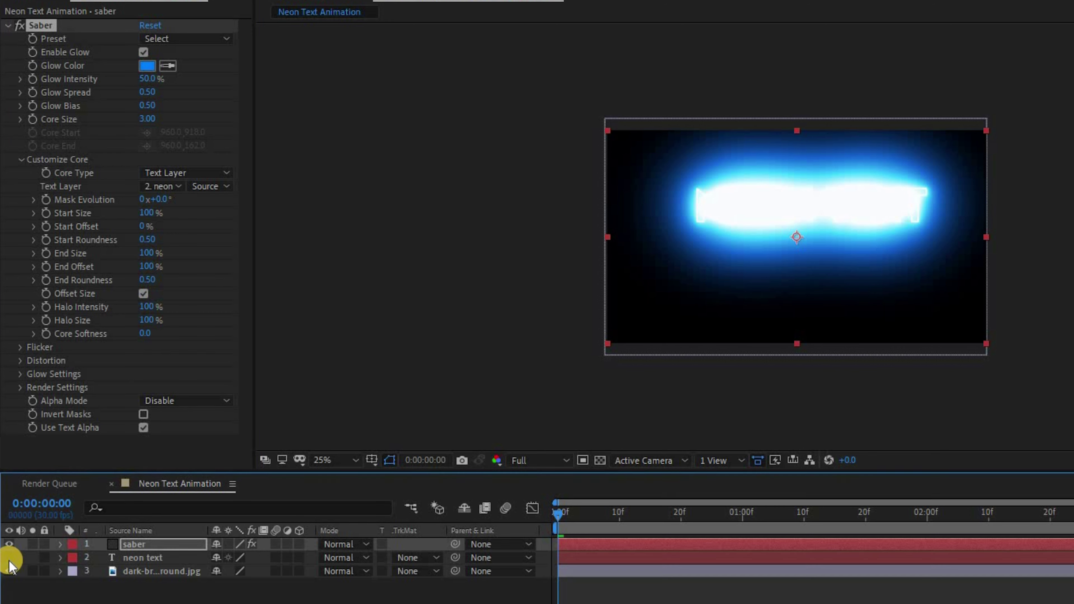
# Set the Saber glow intensity to 23% and the core size to 1.30
pyautogui.click(148, 78)
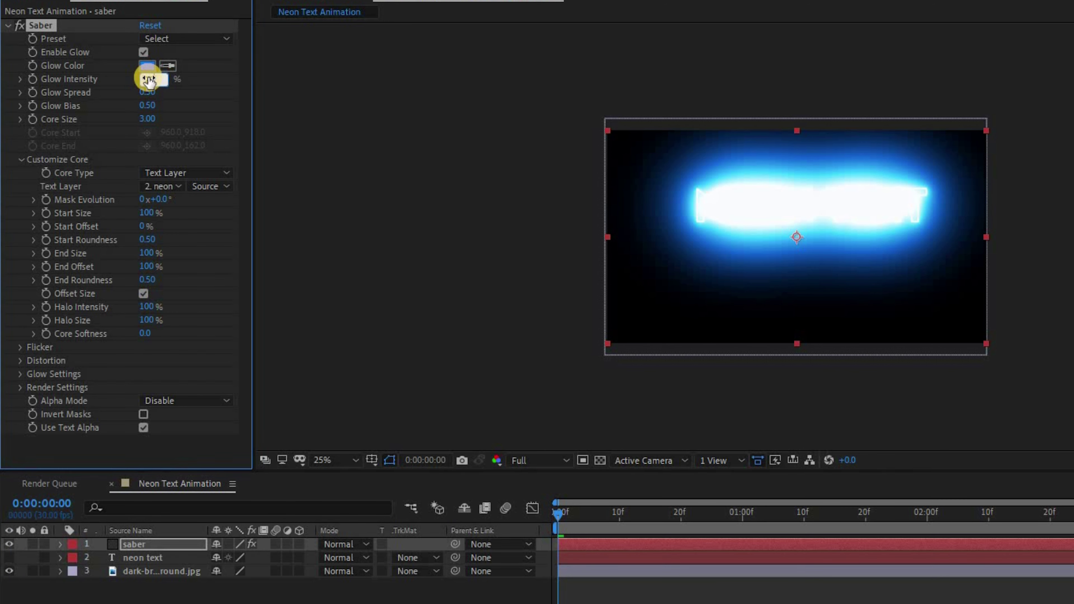
pyautogui.write('23')
pyautogui.press('Return')
pyautogui.click(146, 118)
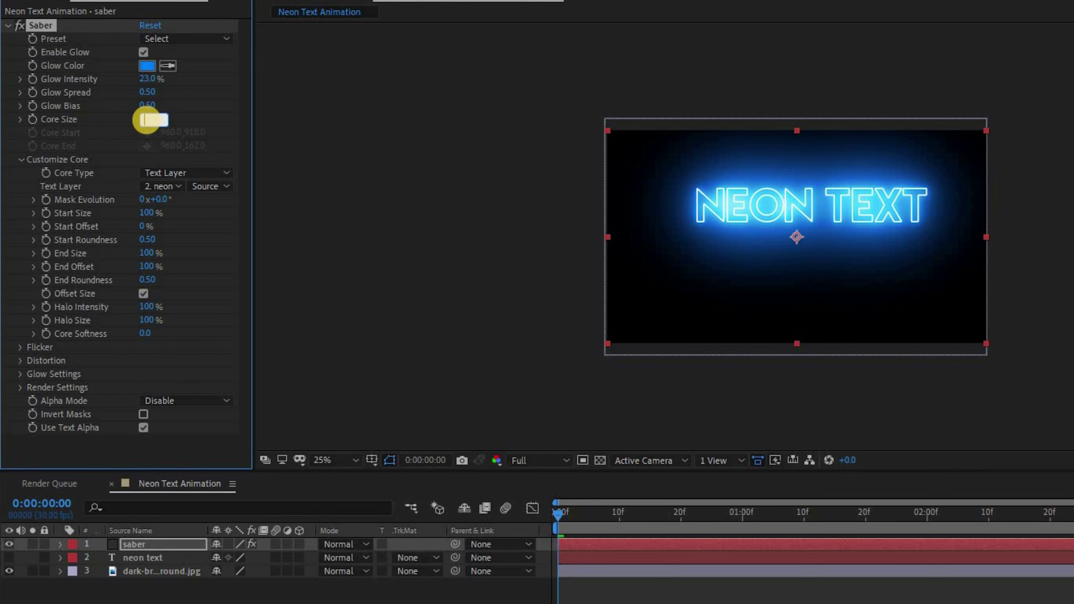
pyautogui.press('Return')
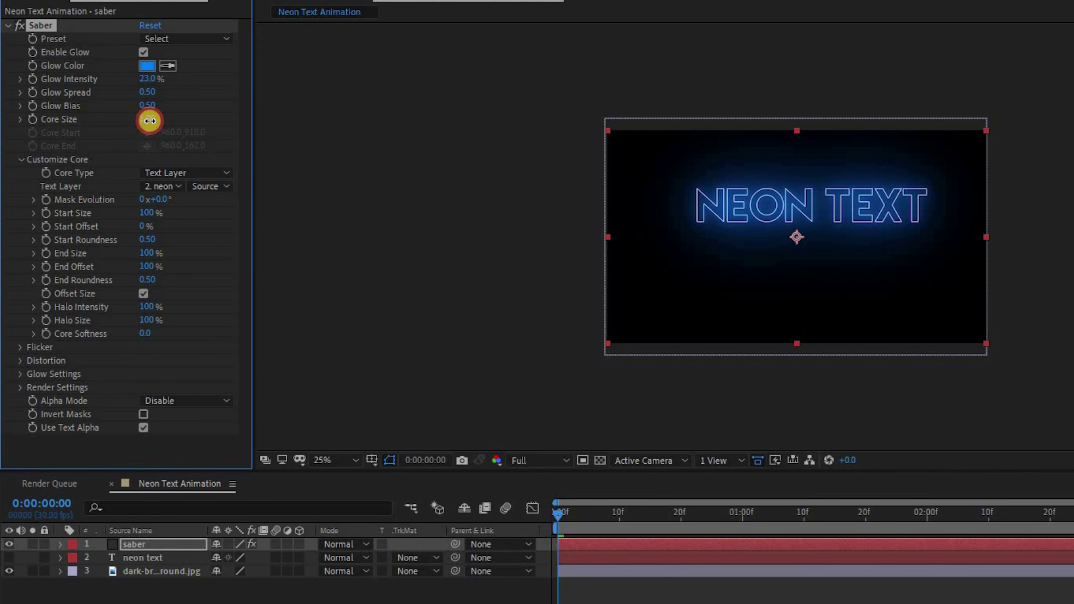
pyautogui.moveTo(150, 121); pyautogui.dragTo(150, 121)
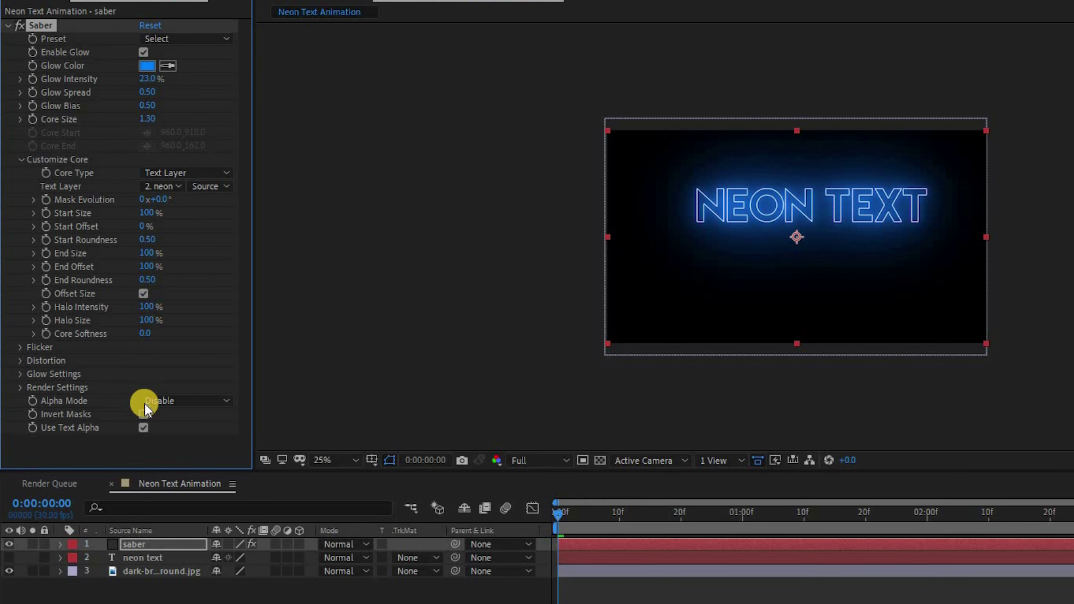
# Set the Composite Settings in Saber's render settings to Transparent
pyautogui.click(21, 388)
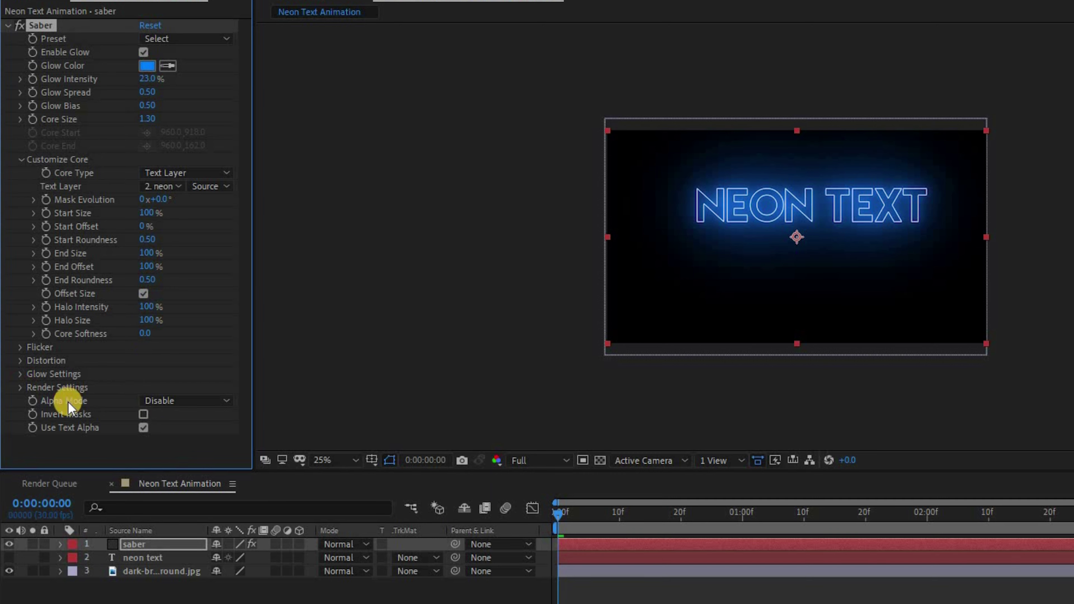
pyautogui.scroll(-3, 187, 437)
pyautogui.click(189, 430)
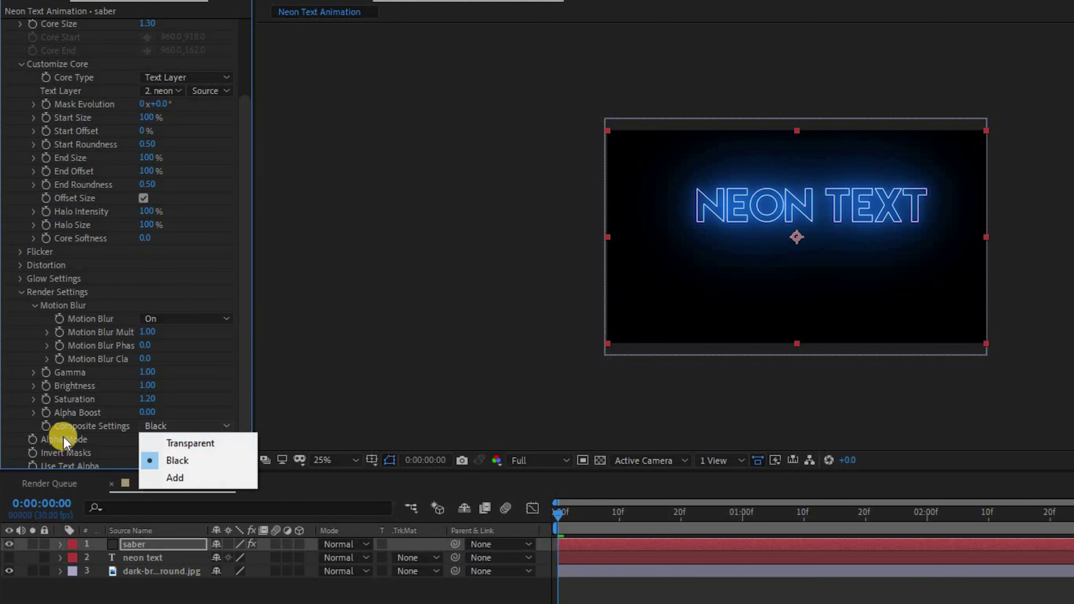
pyautogui.click(182, 443)
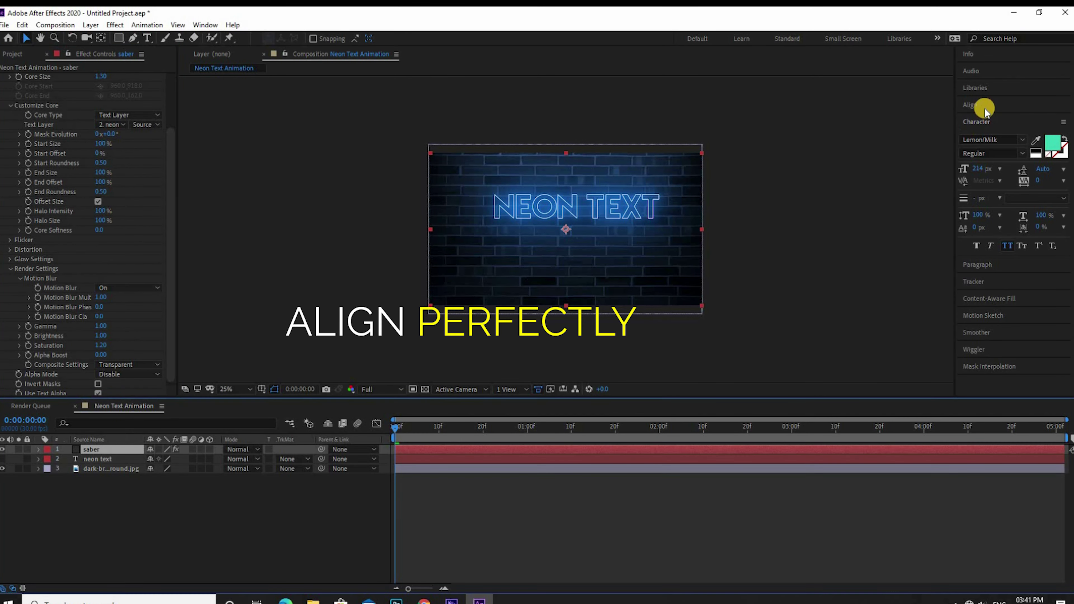
# Center the neon text layer horizontally and vertically in the composition
pyautogui.click(973, 105)
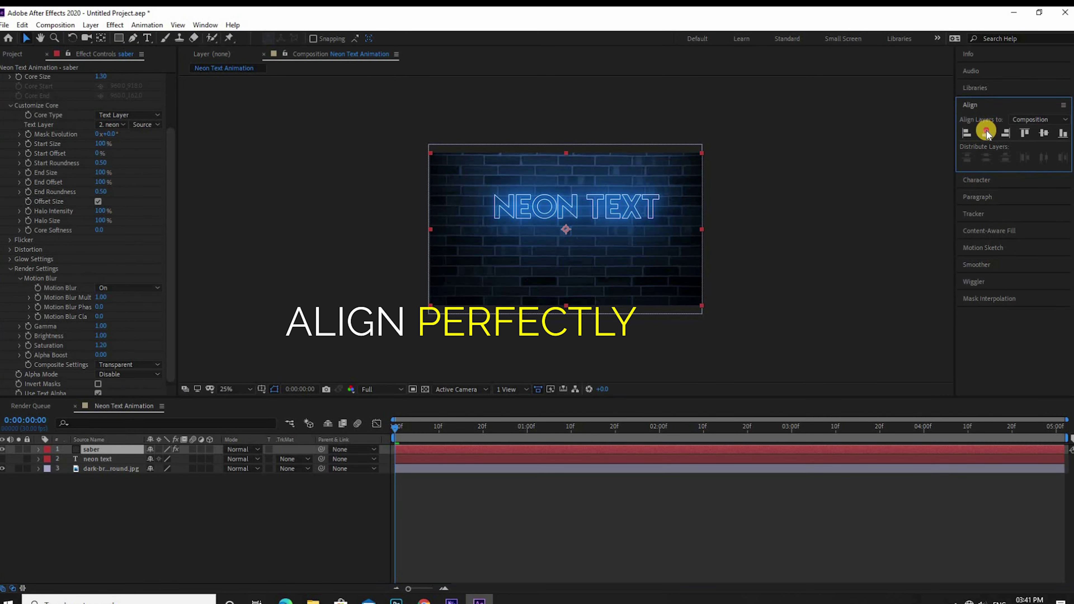
pyautogui.click(91, 459)
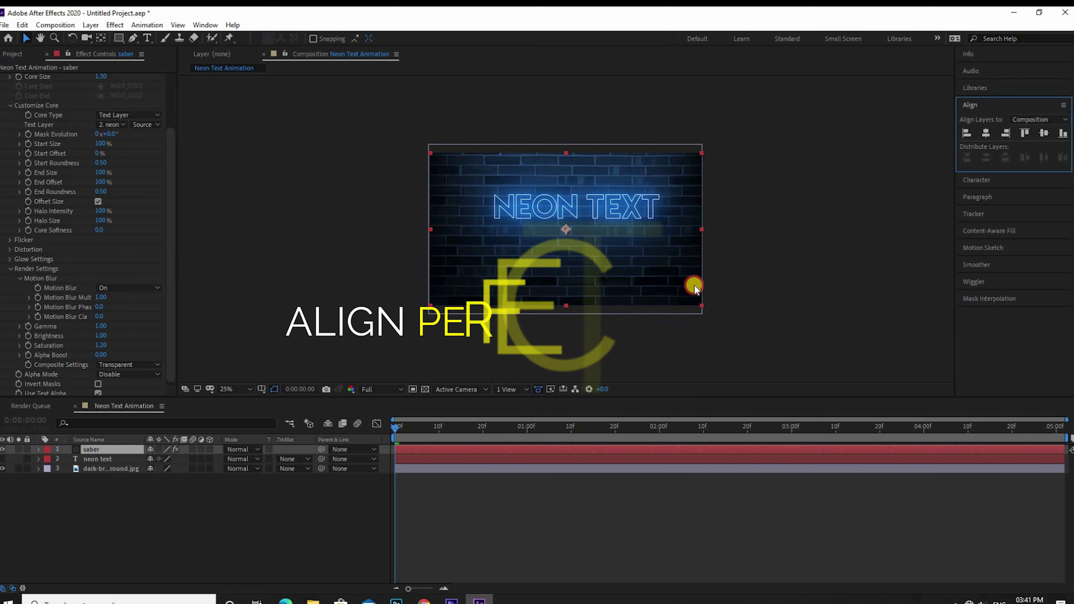
pyautogui.click(986, 133)
pyautogui.click(1044, 133)
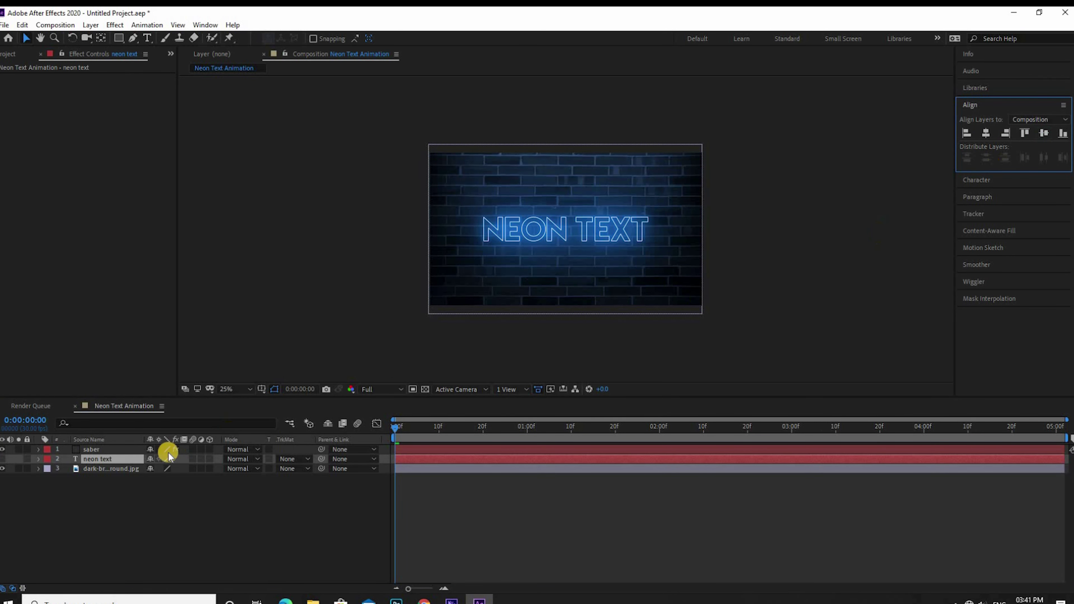
pyautogui.click(123, 506)
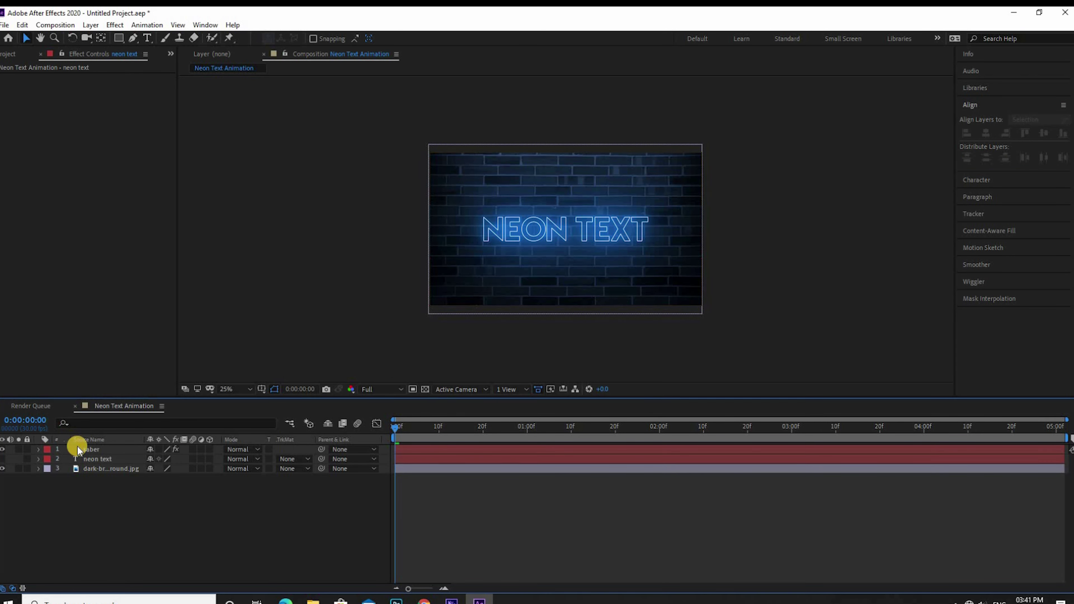
# Change the Saber glow color on the saber layer to turquoise 00FFEA
pyautogui.click(92, 450)
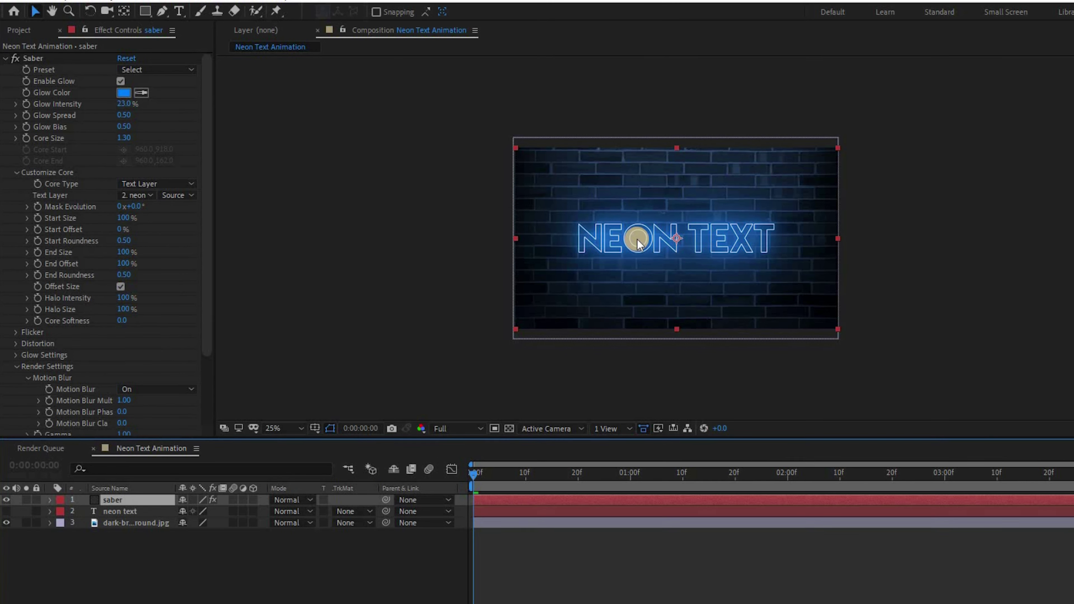
pyautogui.click(124, 93)
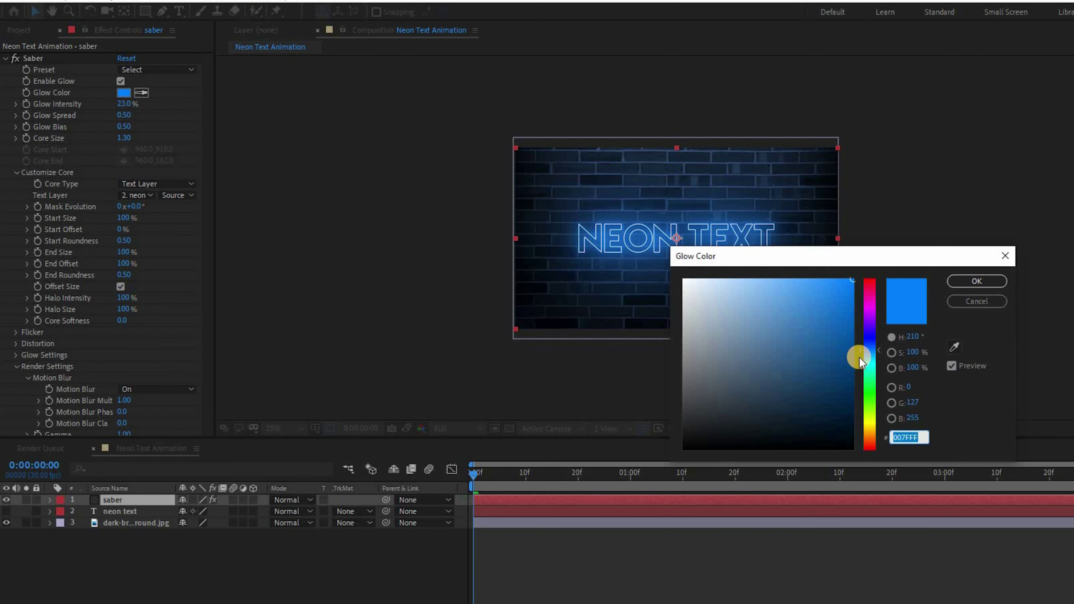
pyautogui.click(870, 358)
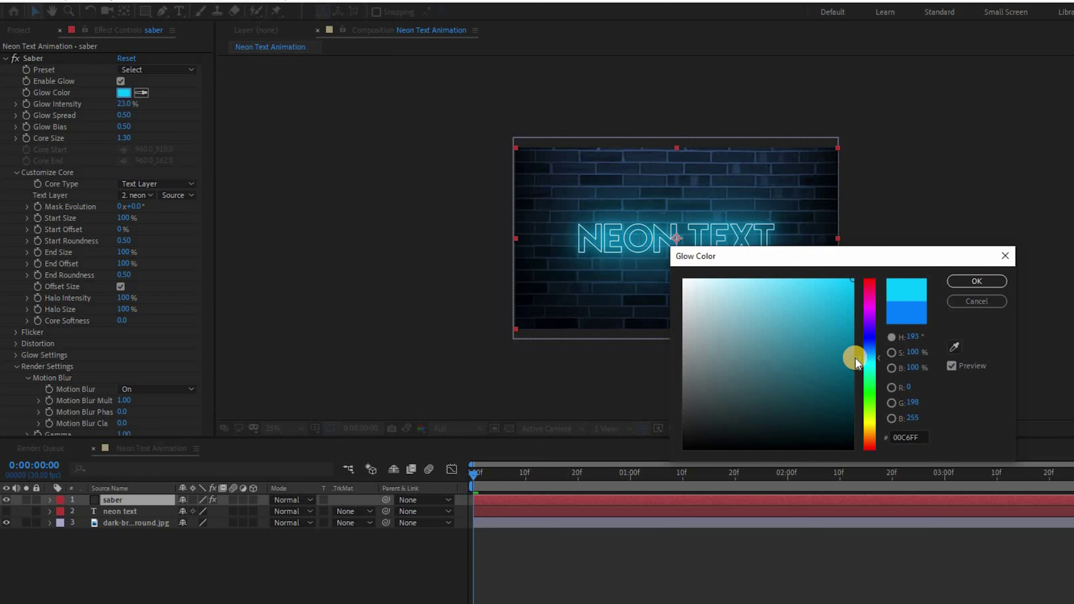
pyautogui.click(870, 374)
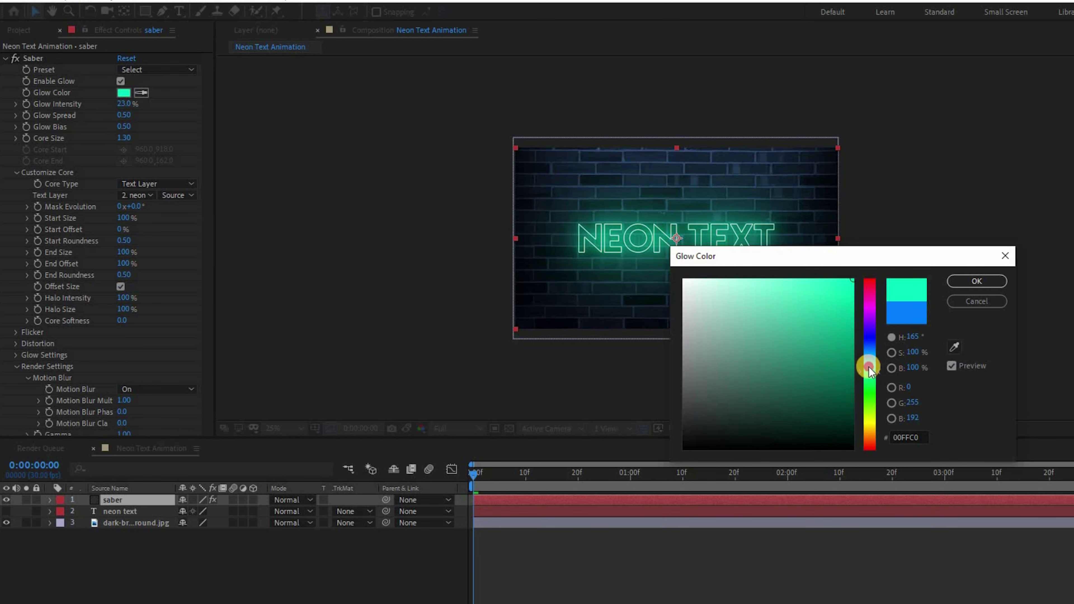
pyautogui.click(990, 282)
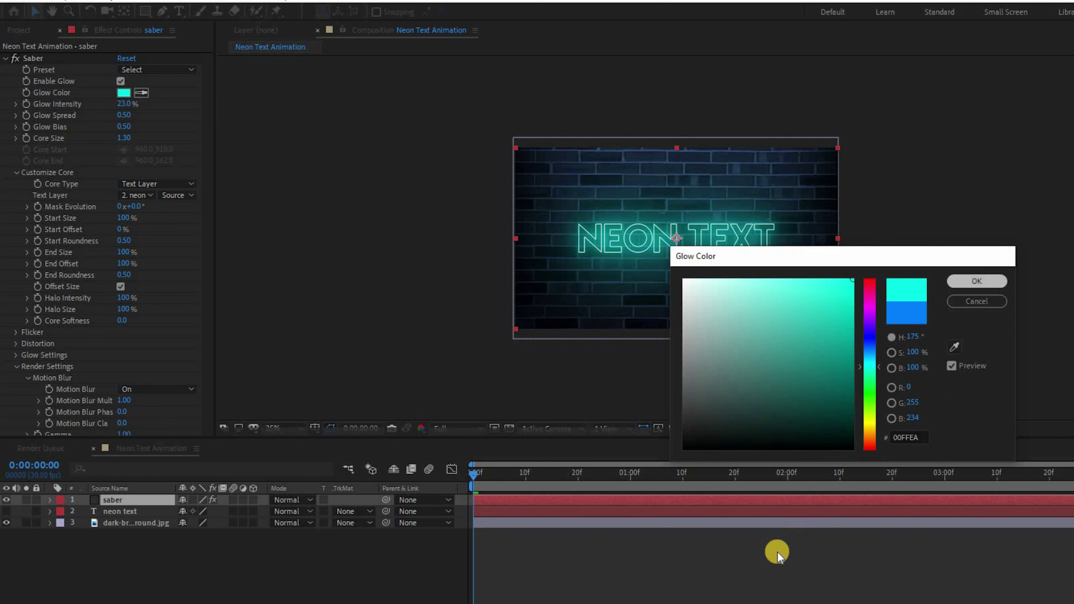
# Keyframe Saber's Start Size and End Offset at 0% at time zero, and reveal the keyframes in the timeline
pyautogui.moveTo(117, 140); pyautogui.dragTo(165, 135)
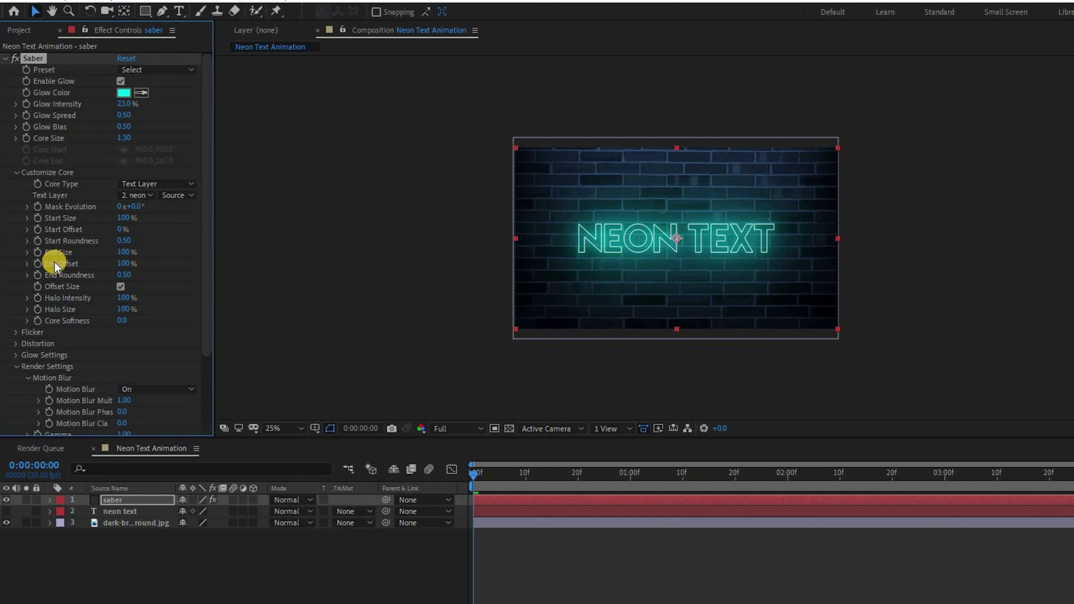
pyautogui.click(38, 263)
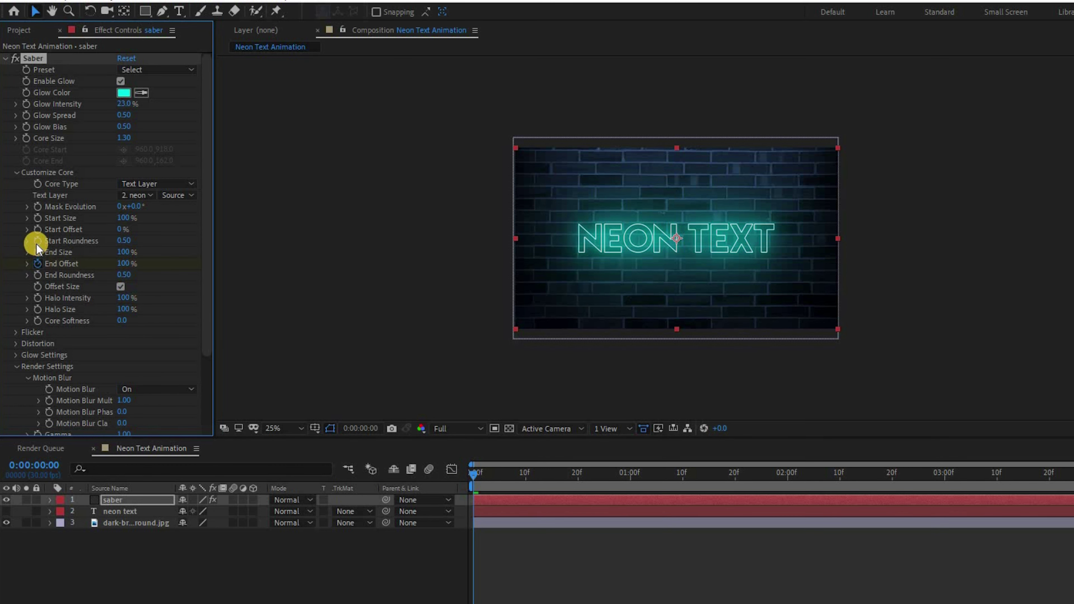
pyautogui.click(37, 219)
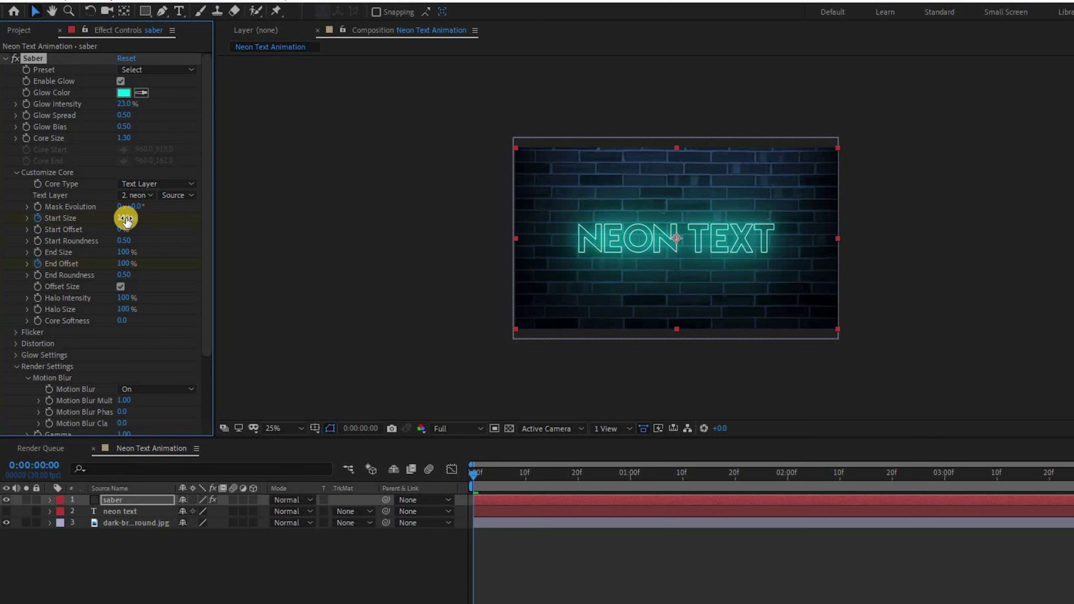
pyautogui.write('0')
pyautogui.press('Return')
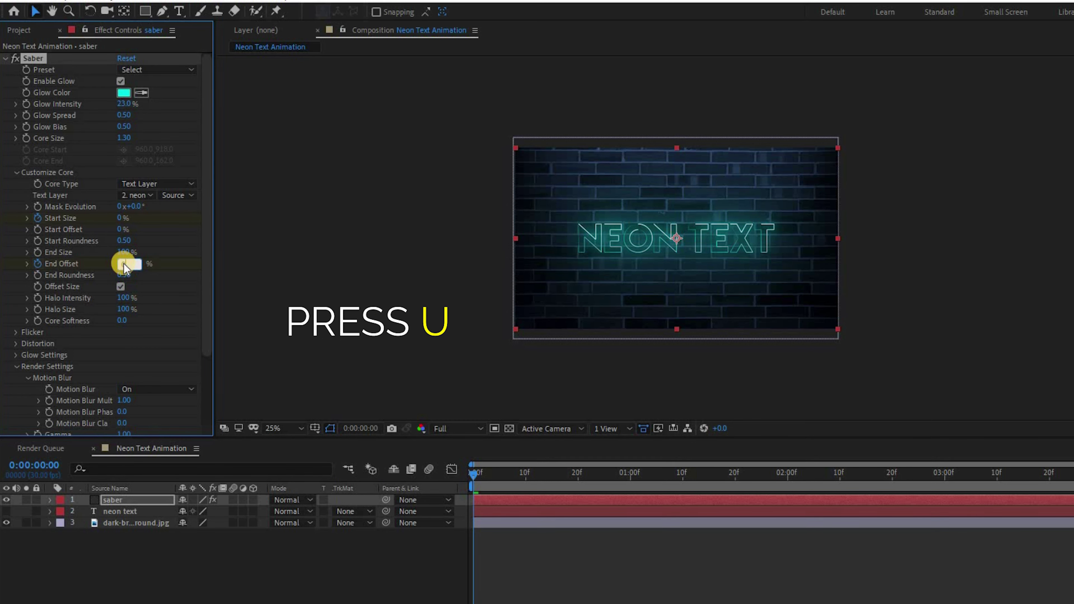
pyautogui.click(124, 264)
pyautogui.write('0')
pyautogui.press('Return')
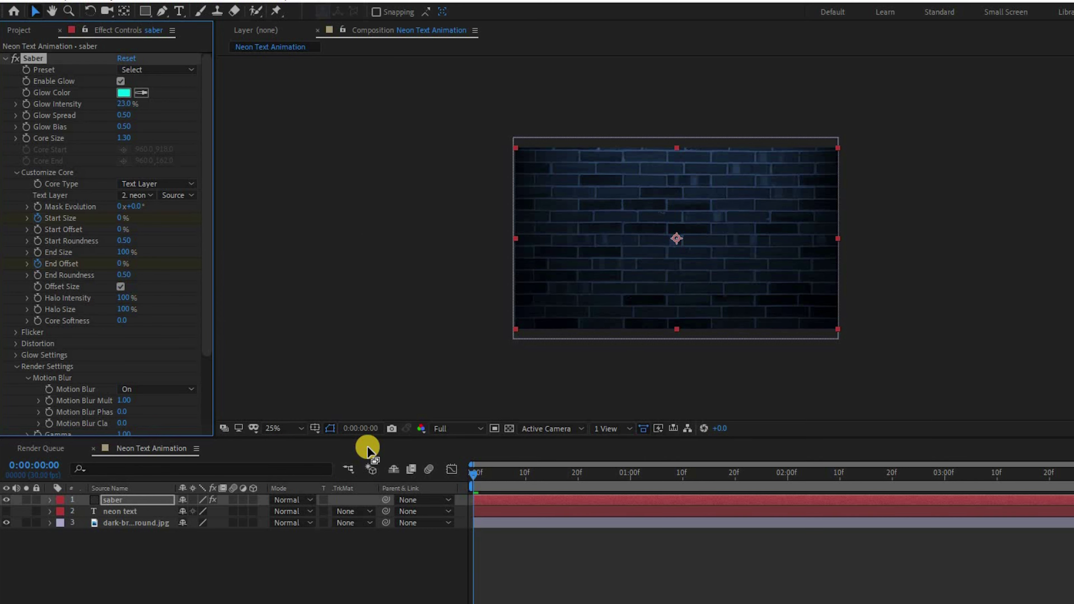
pyautogui.press('u')
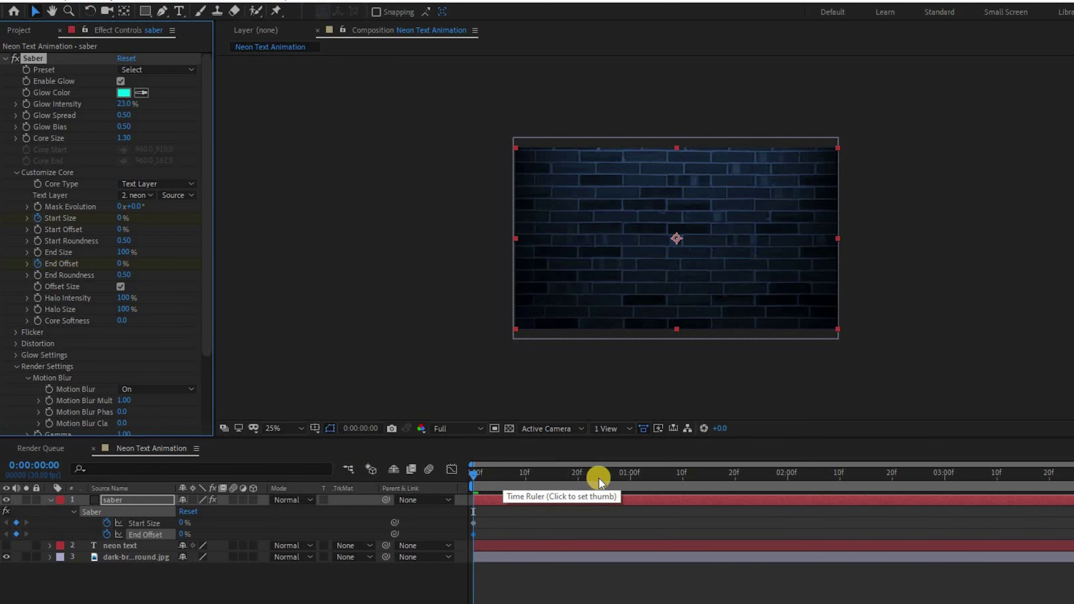
# At 0:00:01:00, set Saber's End Offset and Start Size both to 100%
pyautogui.click(630, 477)
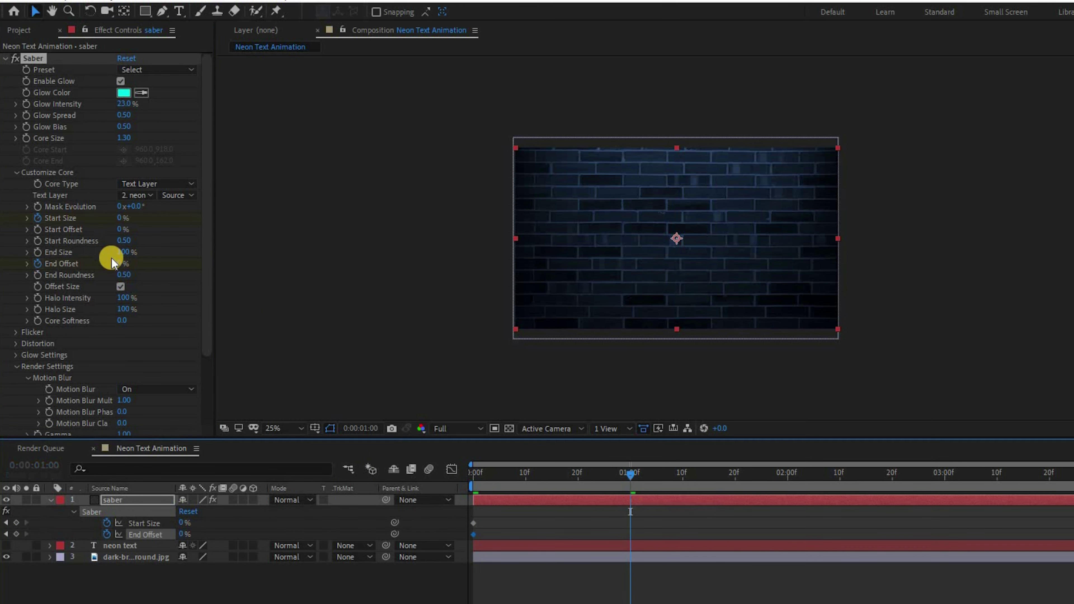
pyautogui.click(122, 264)
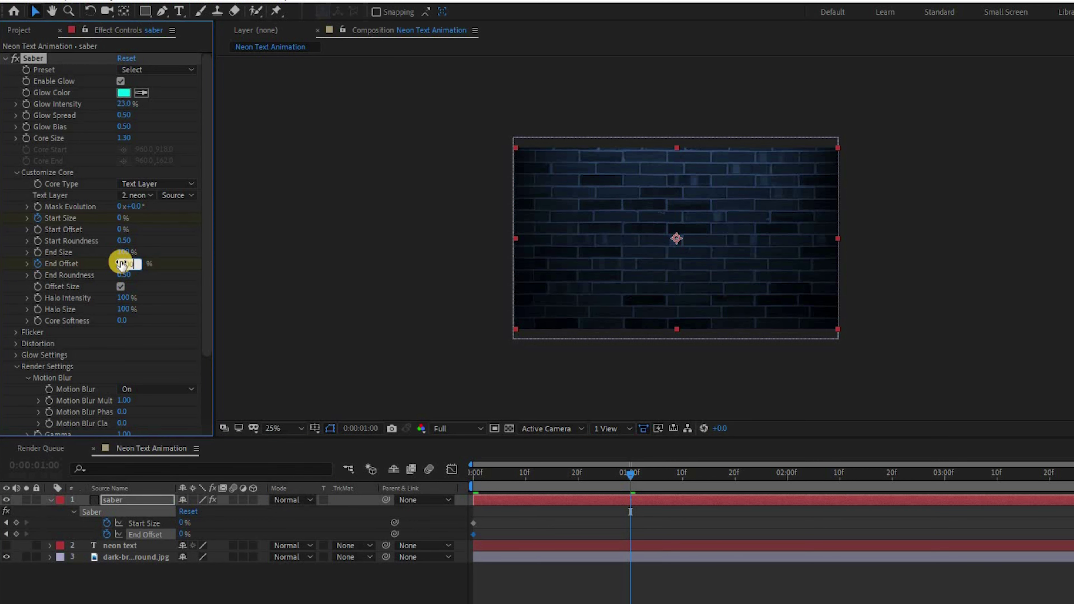
pyautogui.write('100')
pyautogui.press('Return')
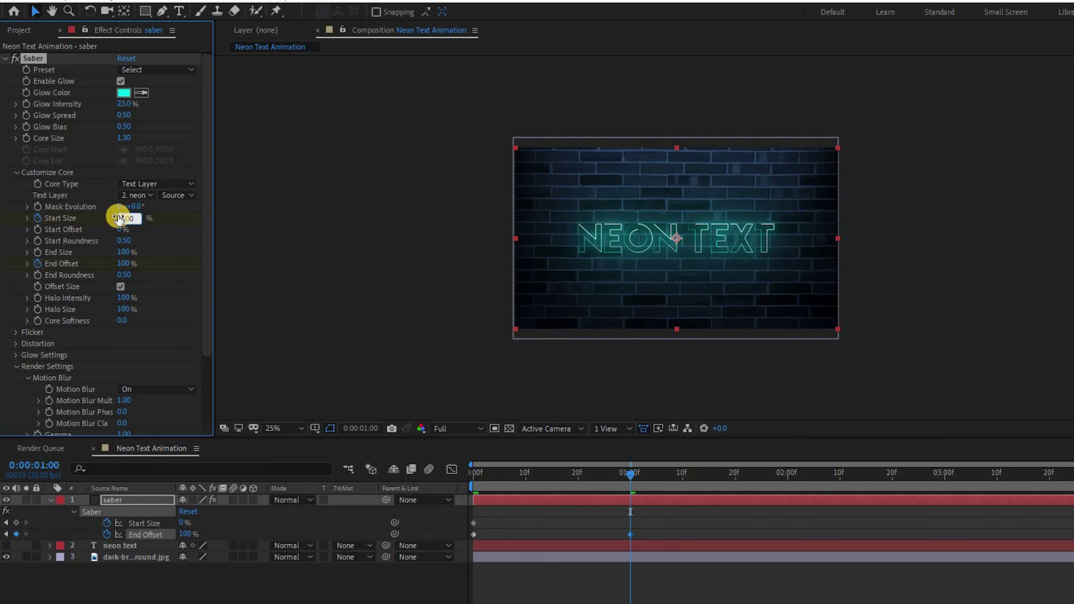
pyautogui.click(119, 217)
pyautogui.write('100')
pyautogui.press('Return')
# Preview the text reveal animation from the beginning of the composition
pyautogui.click(525, 477)
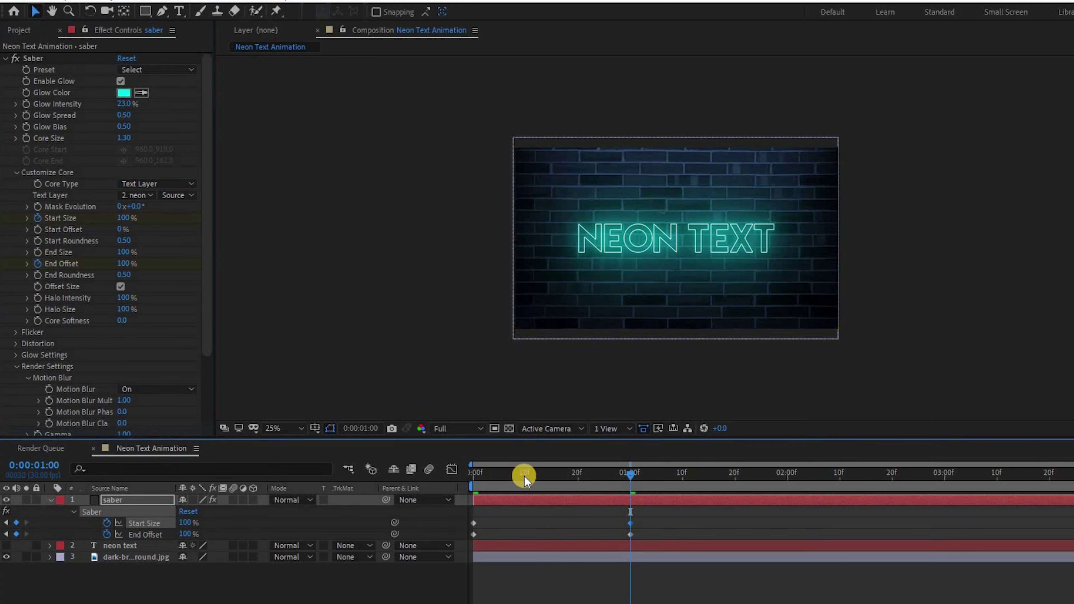
pyautogui.moveTo(525, 477); pyautogui.dragTo(450, 503)
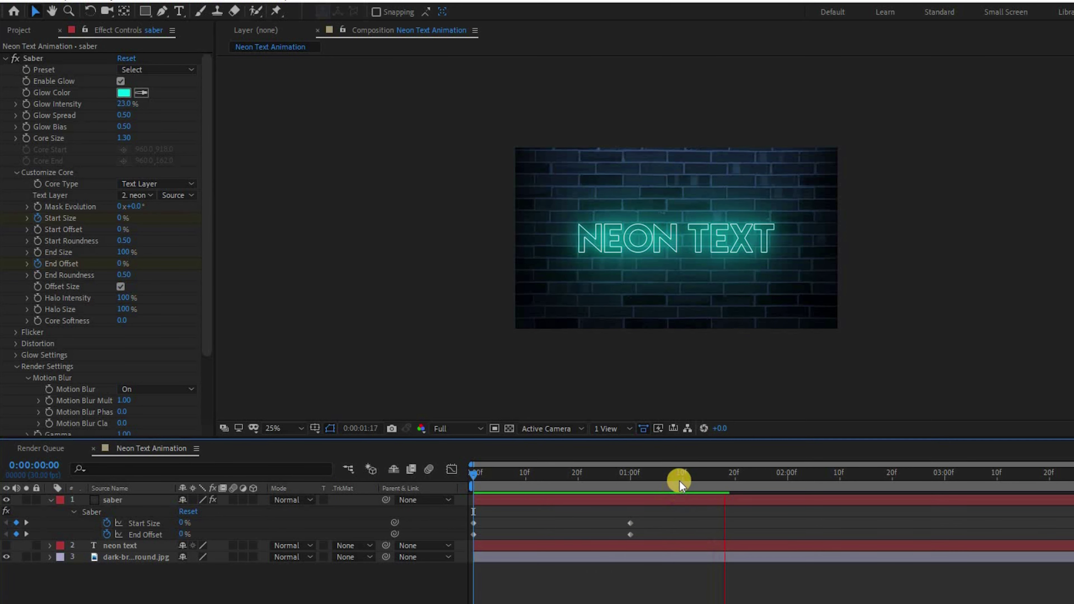
pyautogui.moveTo(680, 480); pyautogui.dragTo(462, 516)
pyautogui.press('space')
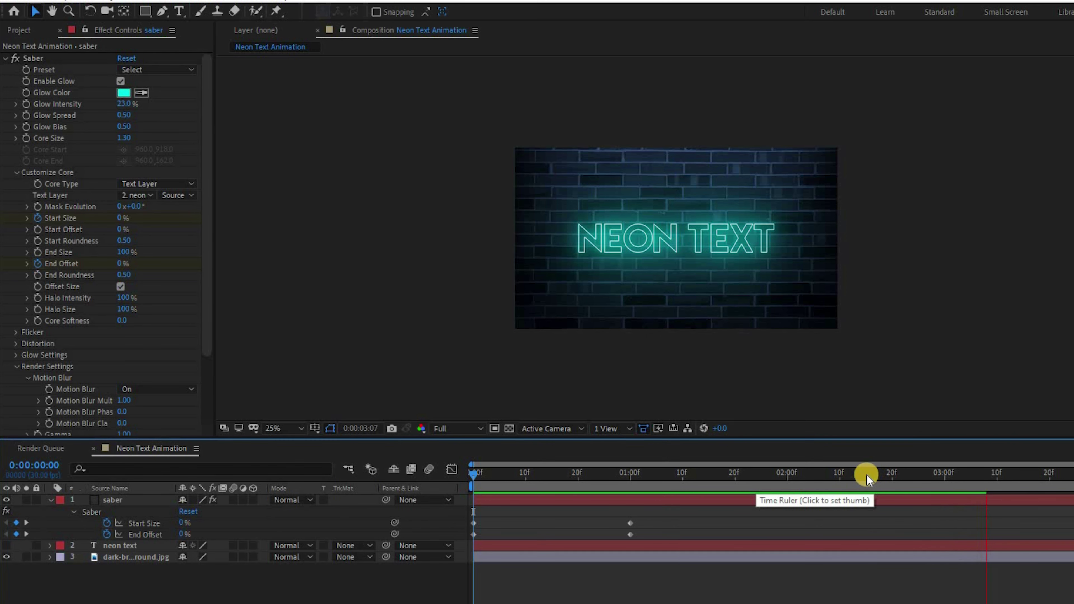
pyautogui.click(527, 526)
pyautogui.click(506, 482)
pyautogui.press('space')
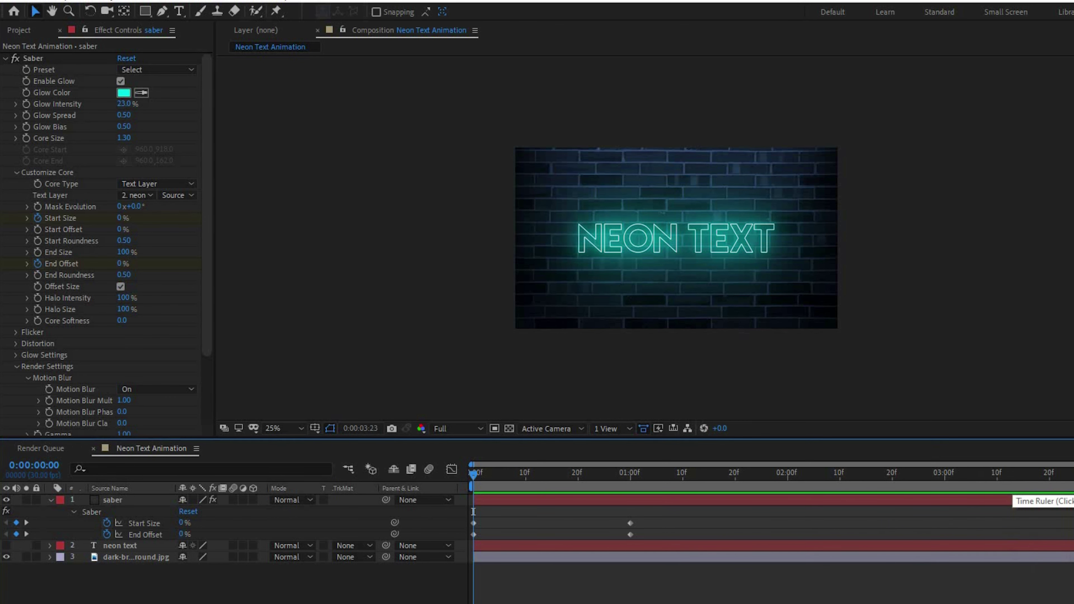
# At 0:00:03:29, enable keyframing of Saber's Start Offset at 0% and End Size at 100% on the saber layer
pyautogui.moveTo(1073, 487); pyautogui.dragTo(1073, 519)
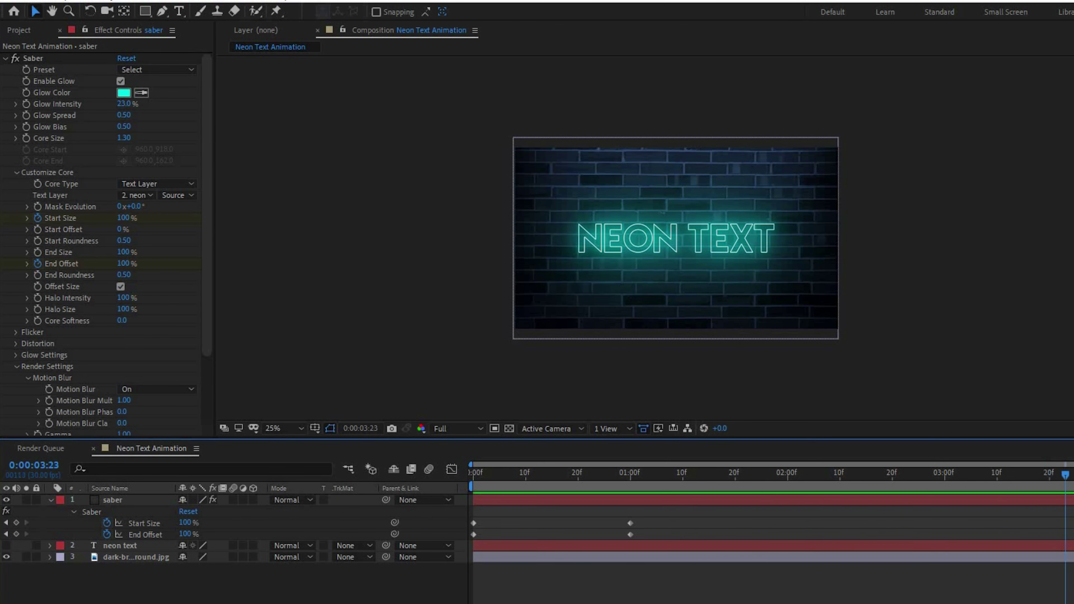
pyautogui.click(1072, 501)
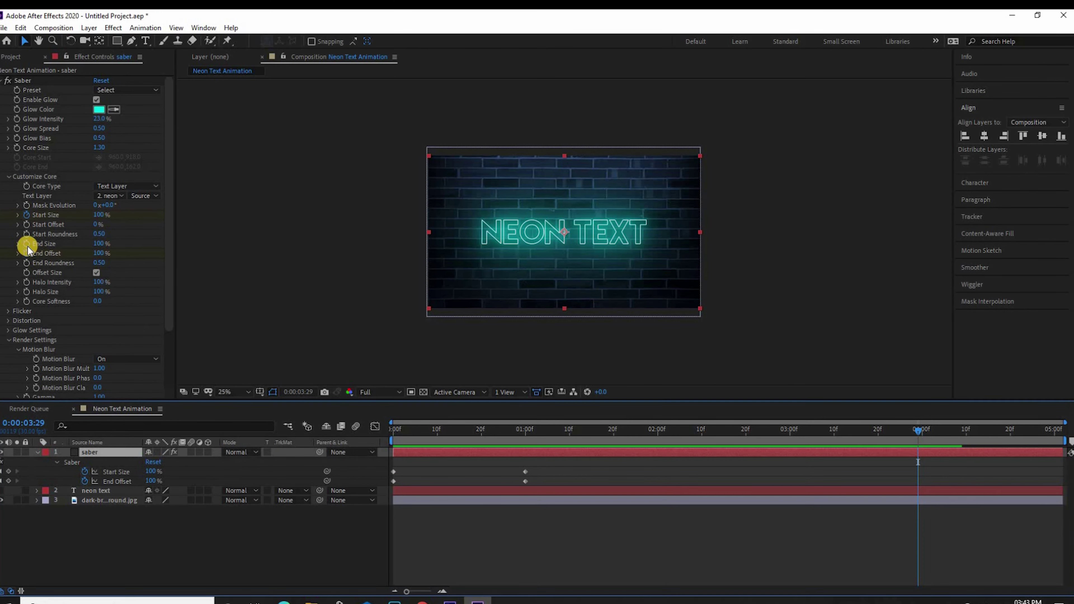
pyautogui.click(28, 245)
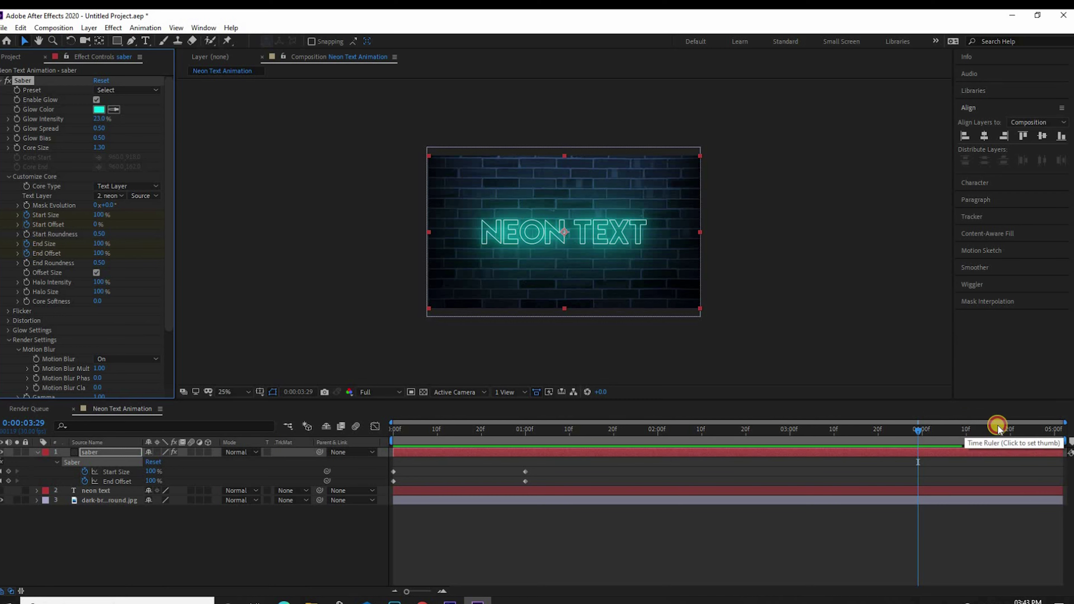
# At 0:00:04:29, set Saber's Start Offset to 100% and End Size to 0%
pyautogui.moveTo(1001, 424); pyautogui.dragTo(1052, 420)
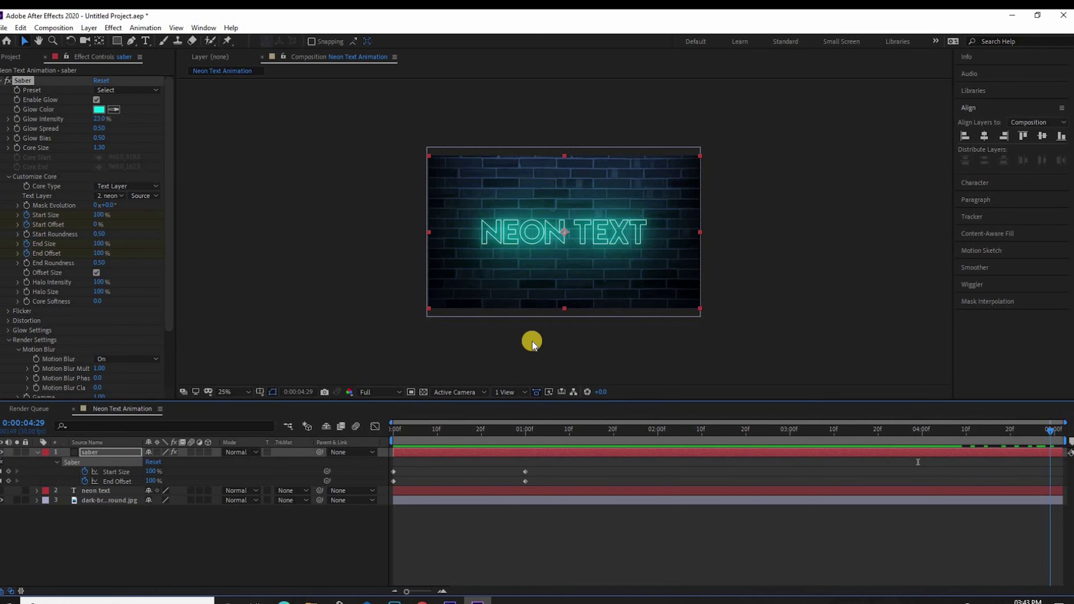
pyautogui.click(97, 222)
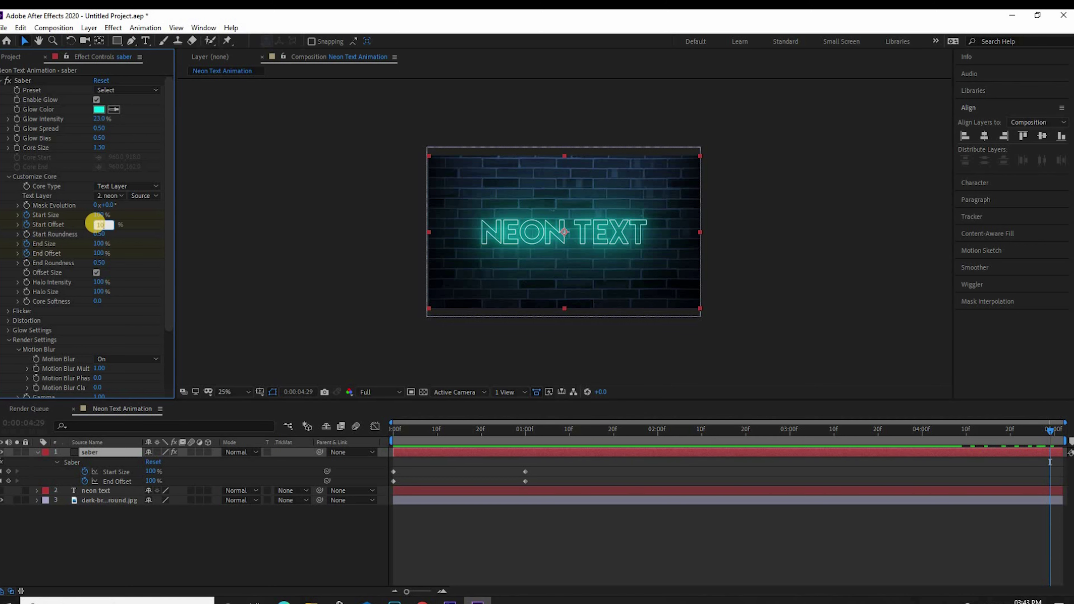
pyautogui.press('Return')
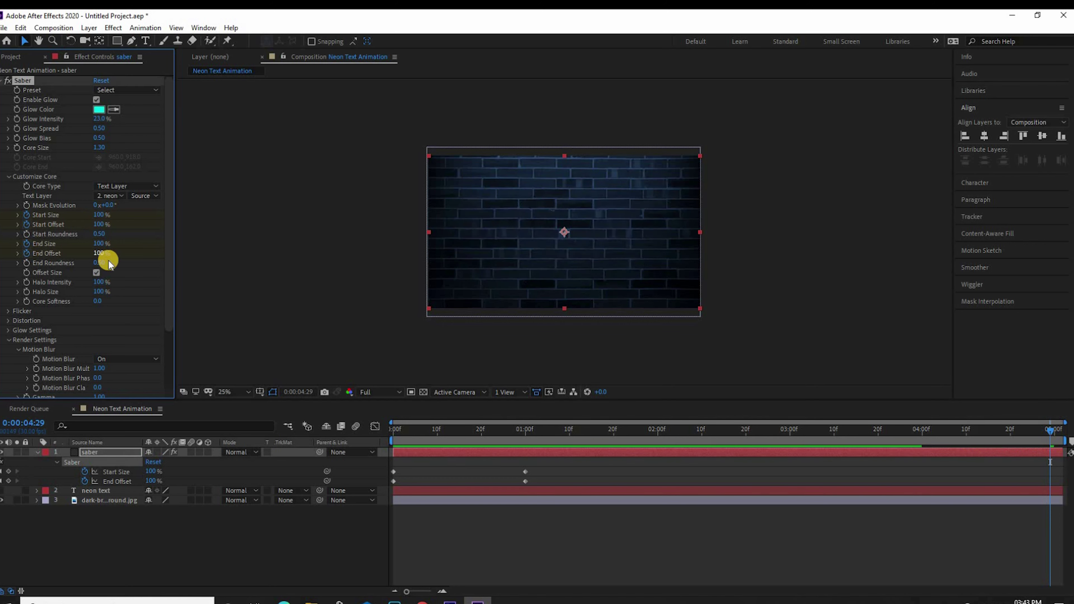
pyautogui.moveTo(99, 246); pyautogui.dragTo(37, 262)
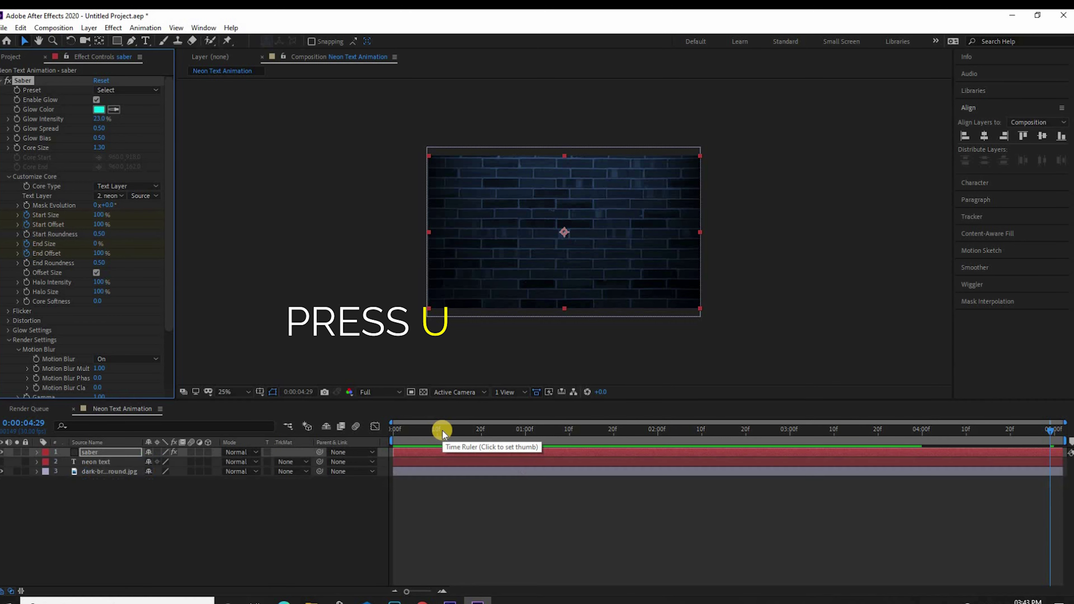
# Show only the keyframed Saber properties of the saber layer in the timeline
pyautogui.press('u')
pyautogui.press('u')
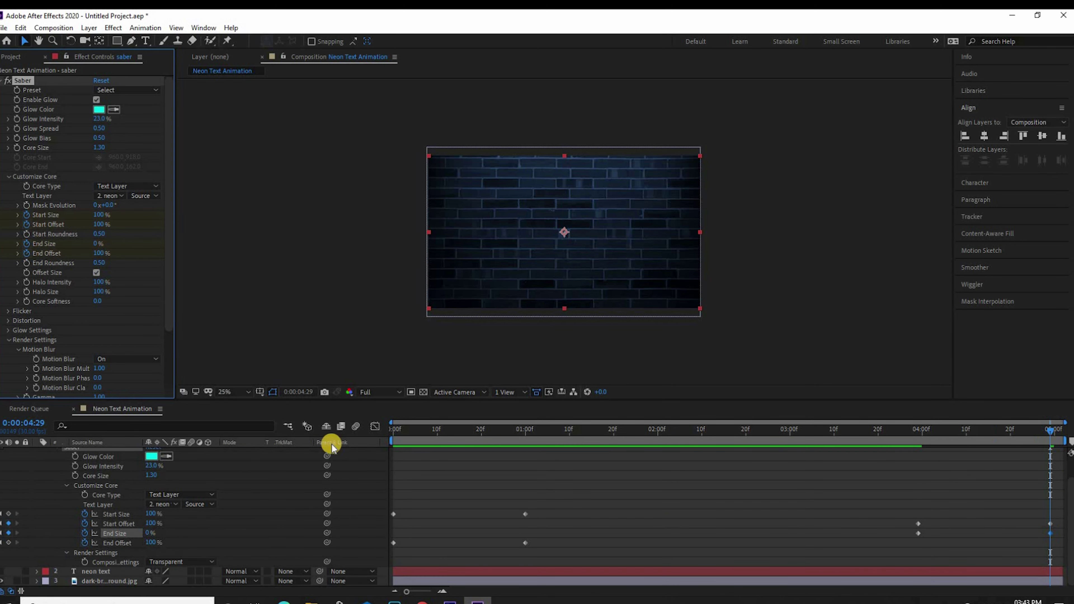
pyautogui.scroll(2, 46, 489)
pyautogui.click(46, 461)
pyautogui.press('u')
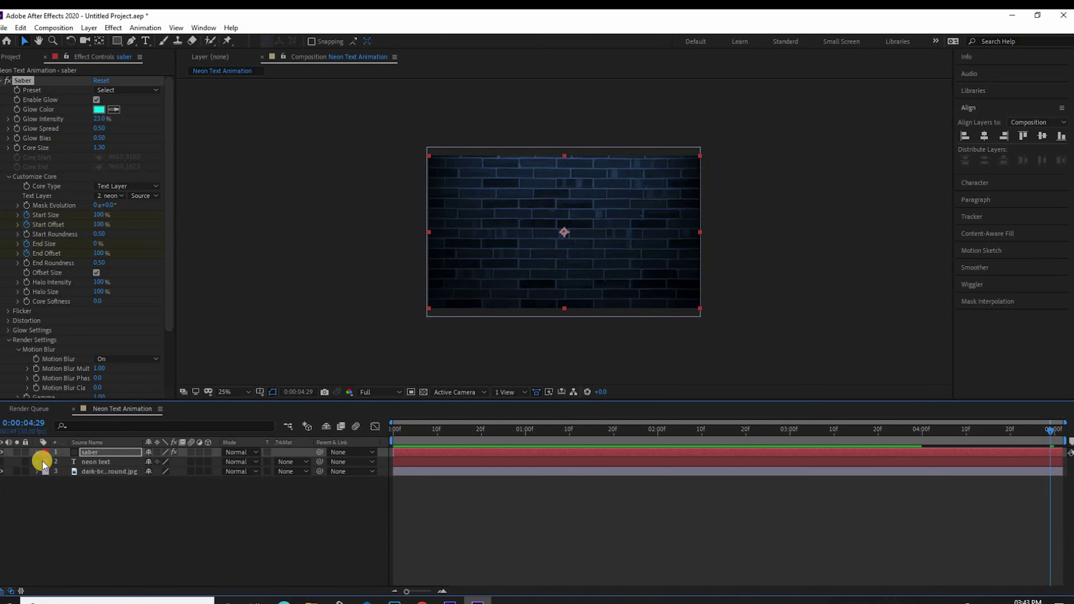
pyautogui.press('u')
# Play back the full animation from the start to check how the text draws on and off
pyautogui.moveTo(799, 448); pyautogui.dragTo(348, 504)
pyautogui.click(416, 568)
pyautogui.press('space')
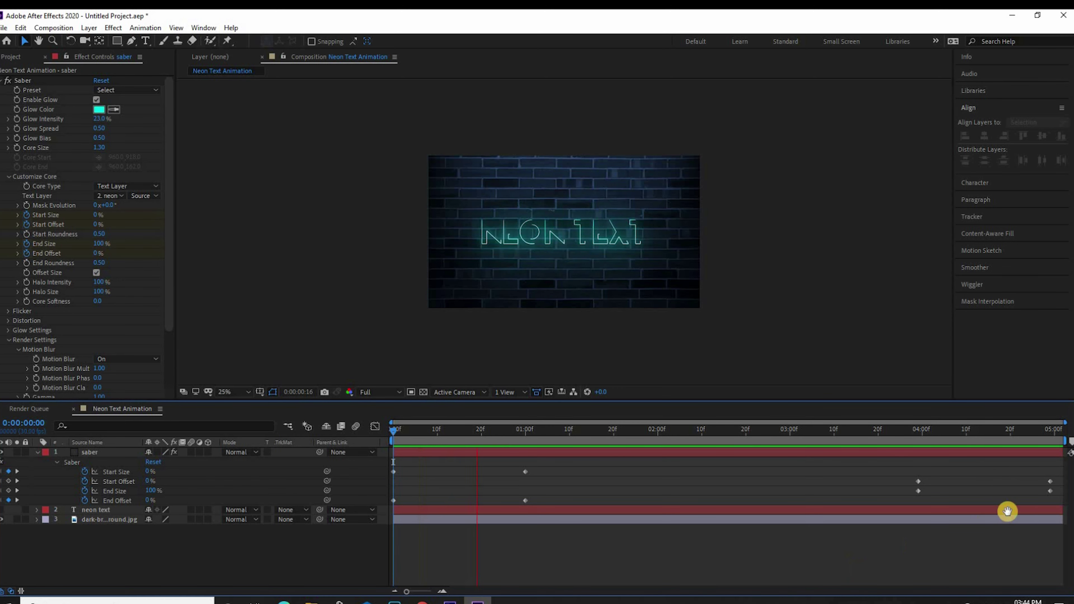
pyautogui.press('space')
pyautogui.moveTo(1054, 467); pyautogui.dragTo(910, 485)
pyautogui.click(875, 531)
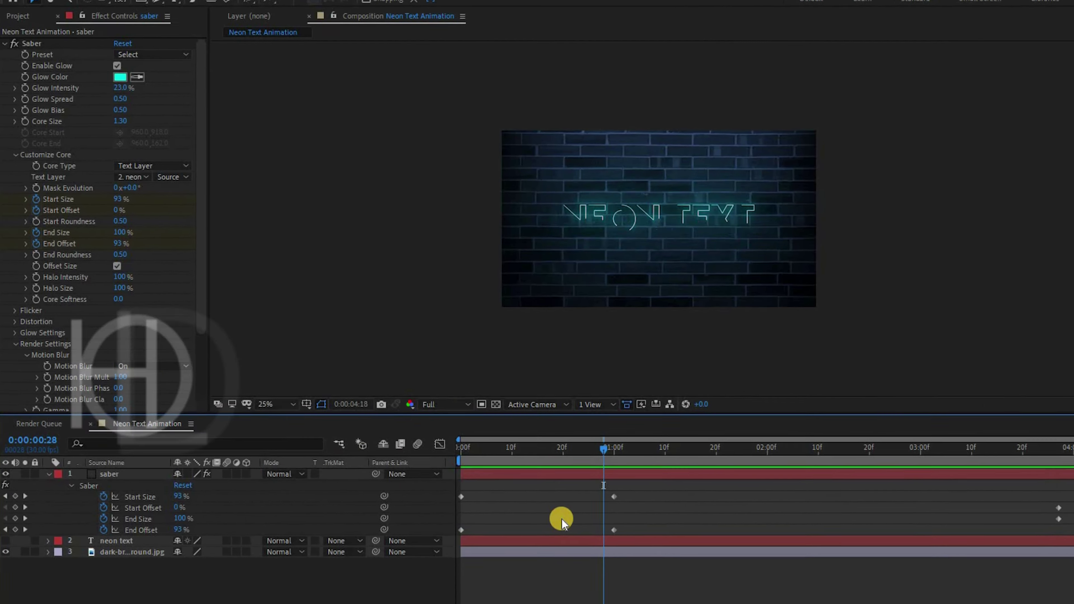
pyautogui.press('space')
# Add the expression wiggle(75,50) to the Opacity of the saber layer
pyautogui.click(109, 474)
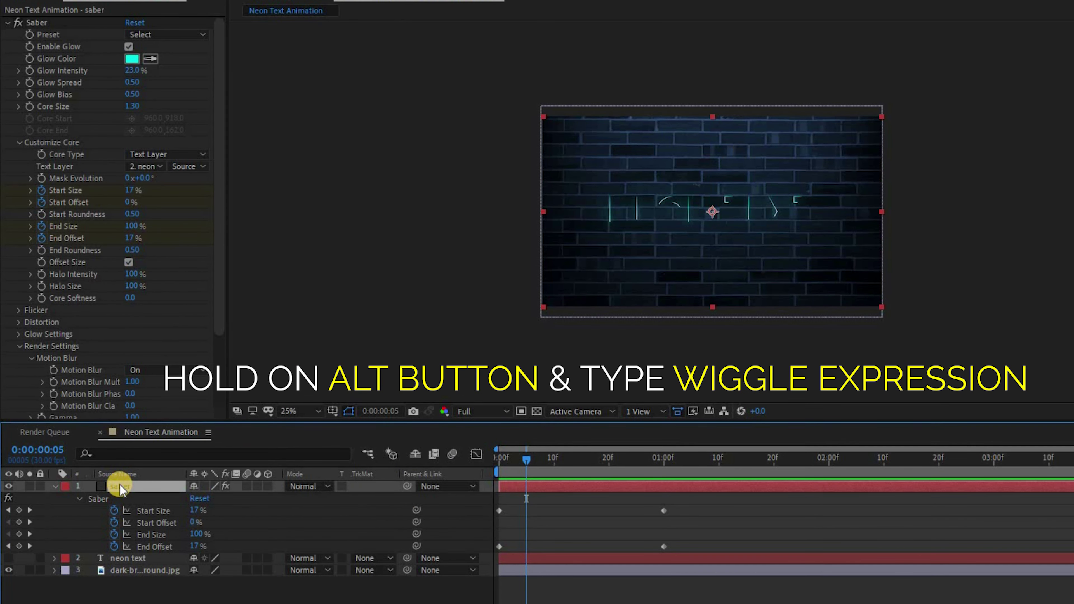
pyautogui.press('t')
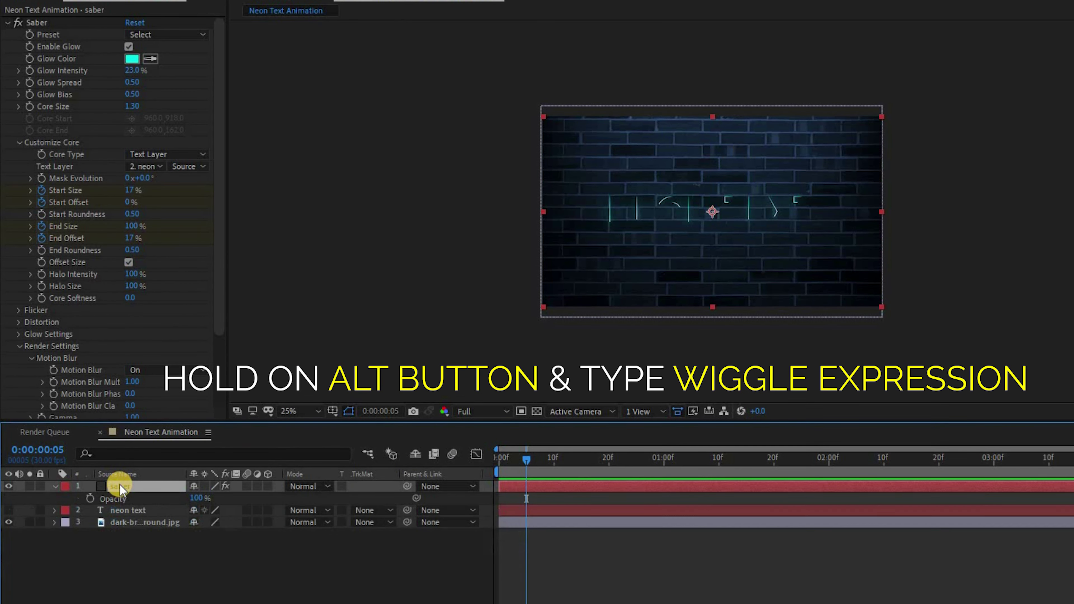
pyautogui.keyDown('alt'); pyautogui.click(90, 500); pyautogui.keyUp('alt')
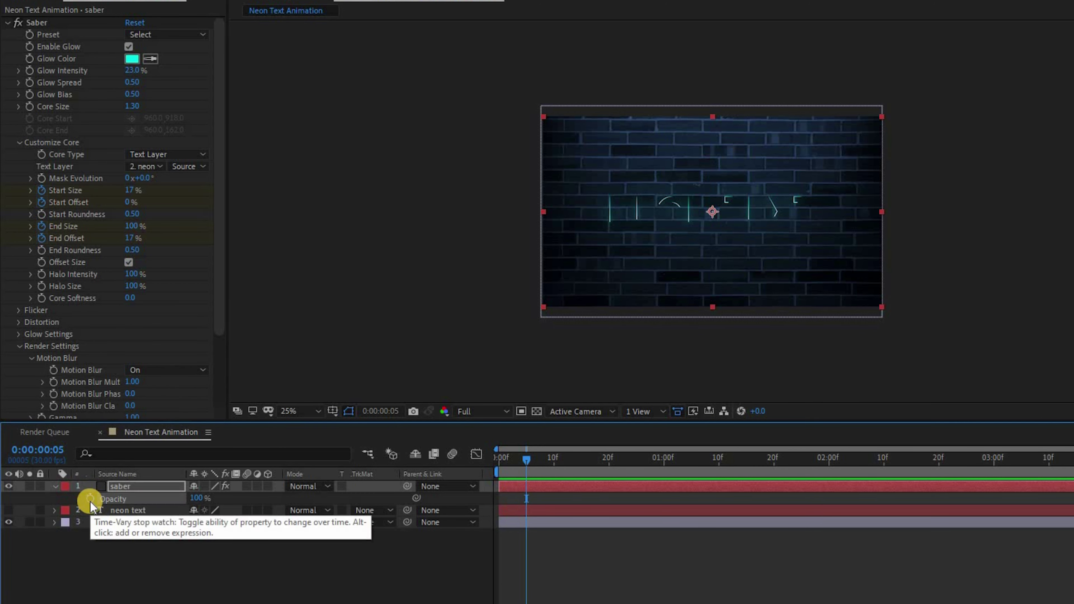
pyautogui.keyDown('alt'); pyautogui.click(90, 500); pyautogui.keyUp('alt')
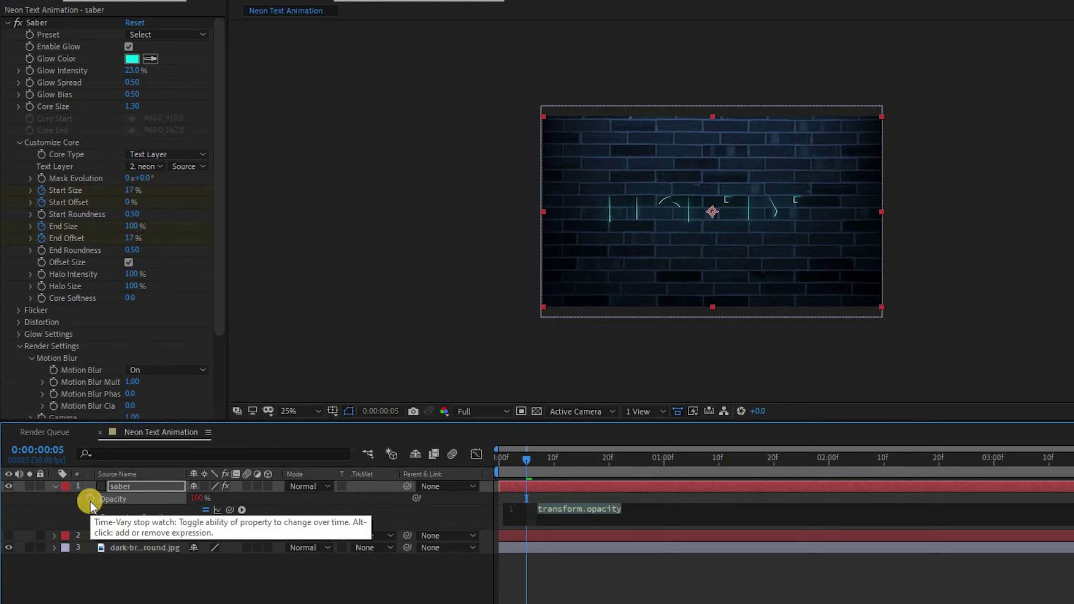
pyautogui.write('w')
pyautogui.press('Down')
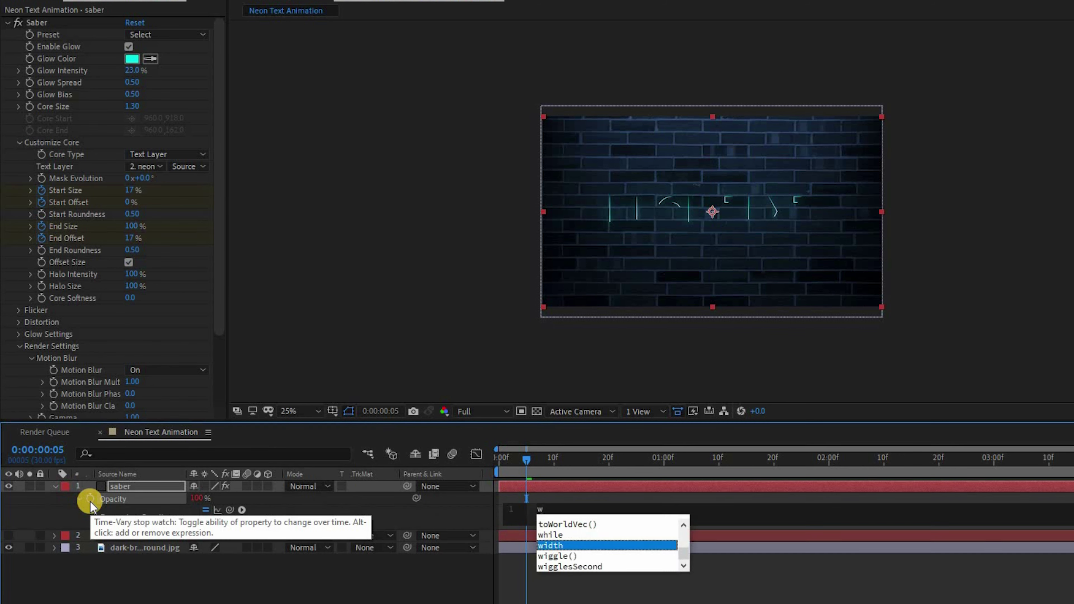
pyautogui.press('Down')
pyautogui.press('Return')
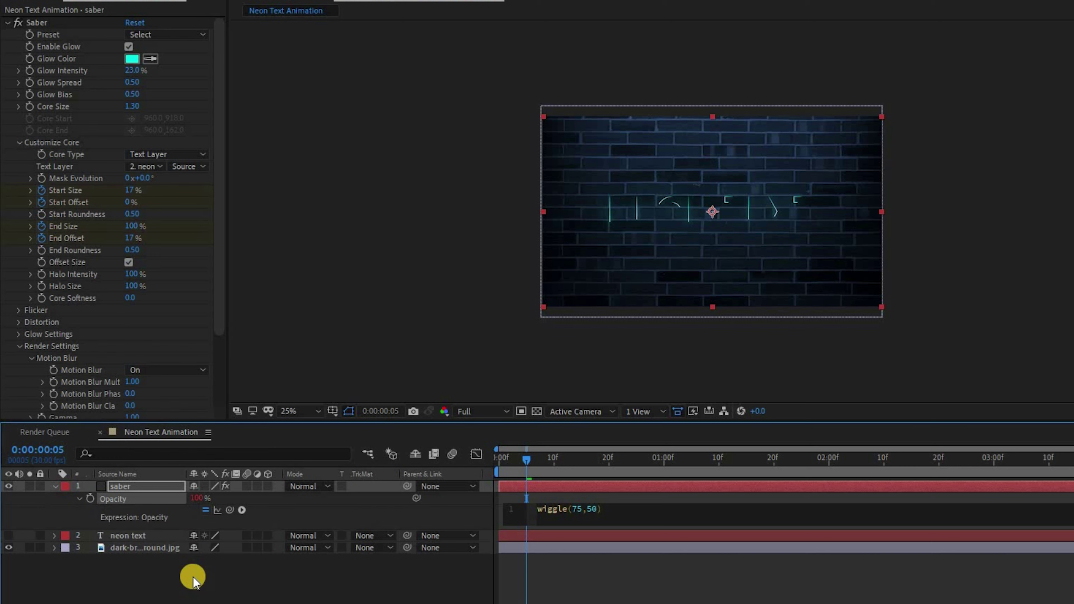
pyautogui.click(237, 587)
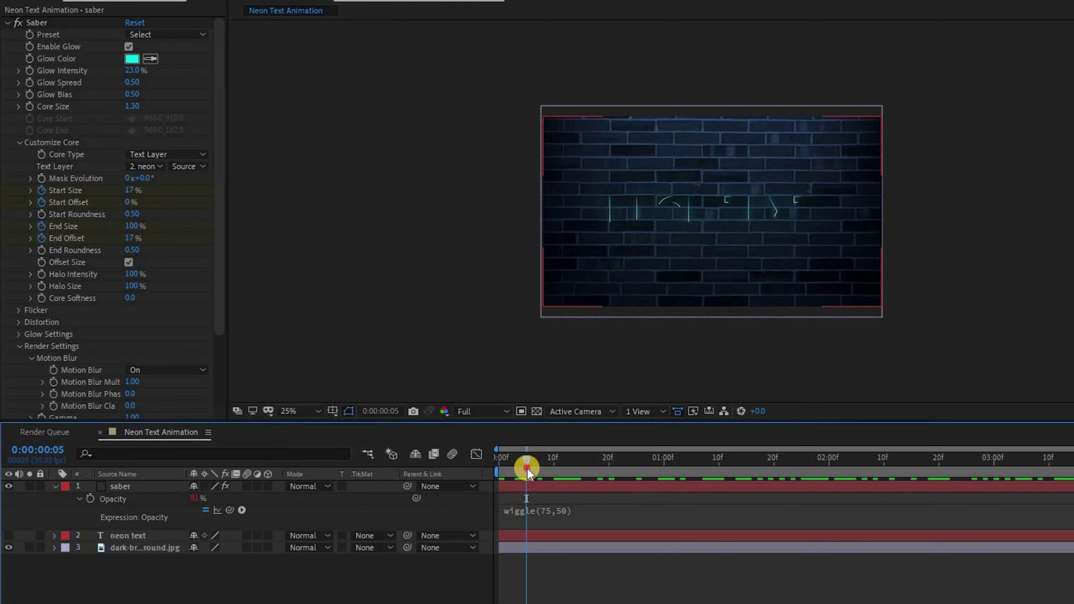
# Play back the animation from the start to check the flicker, and collapse the saber layer's properties
pyautogui.moveTo(527, 467); pyautogui.dragTo(499, 468)
pyautogui.press('space')
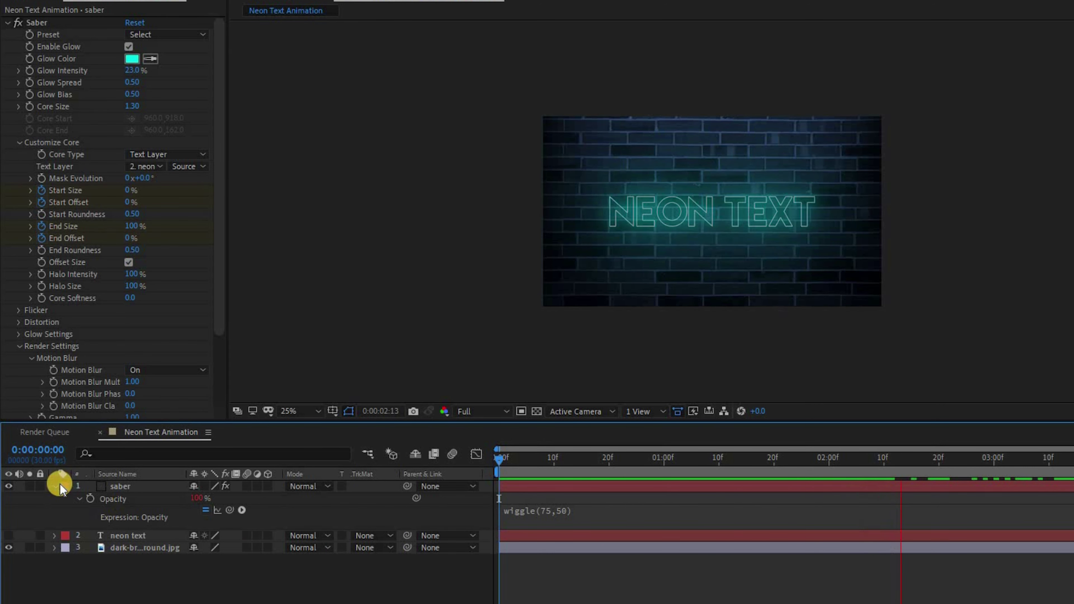
pyautogui.click(53, 486)
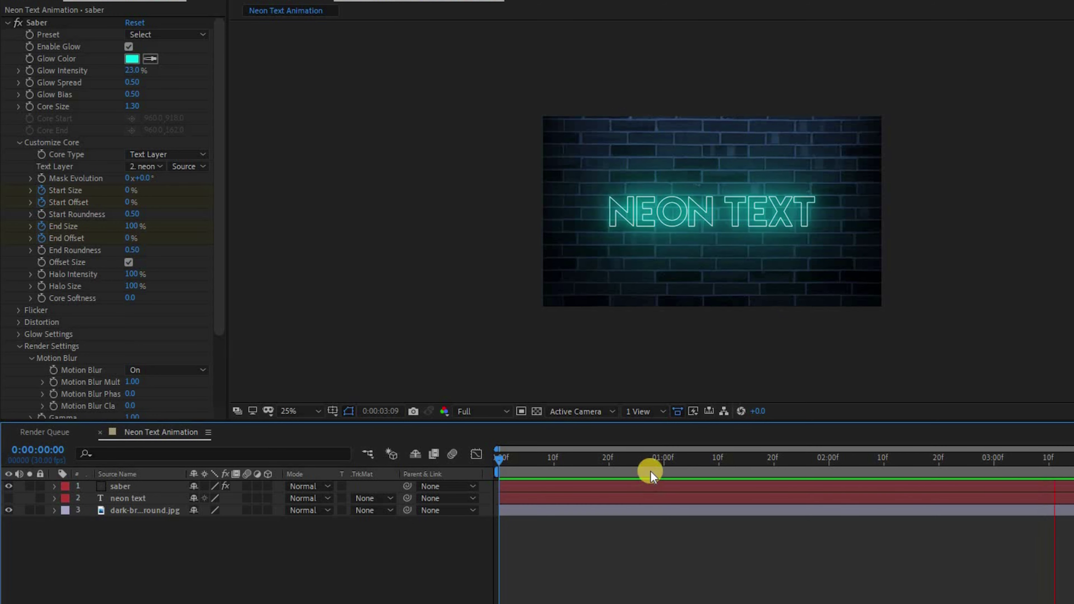
pyautogui.click(642, 471)
# Replace the saber layer's Opacity expression with a newly entered wiggle expression using a frequency of 75, and preview the animation
pyautogui.click(148, 486)
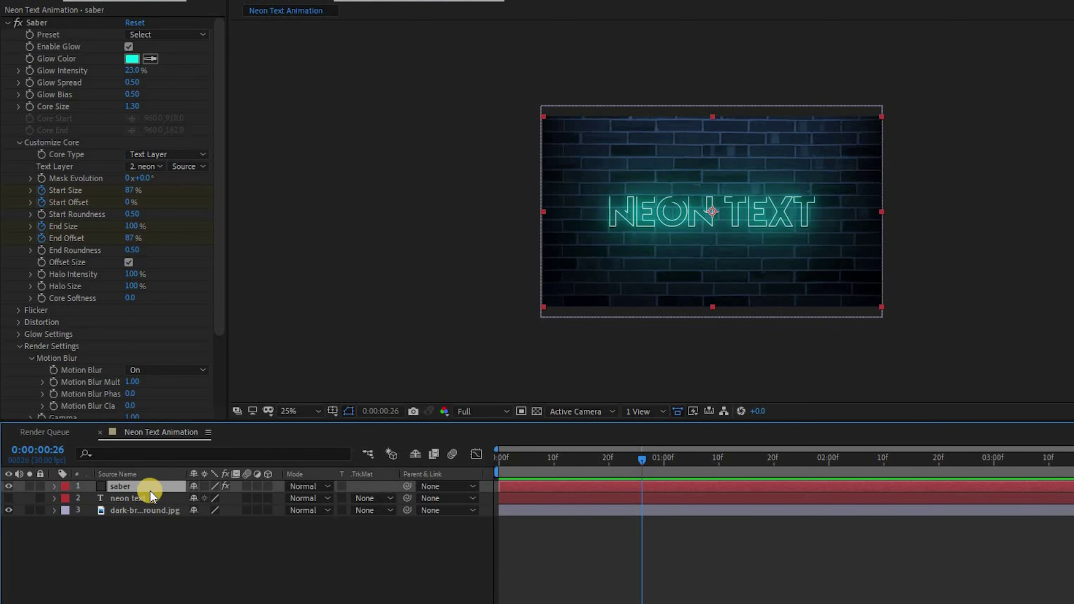
pyautogui.press('t')
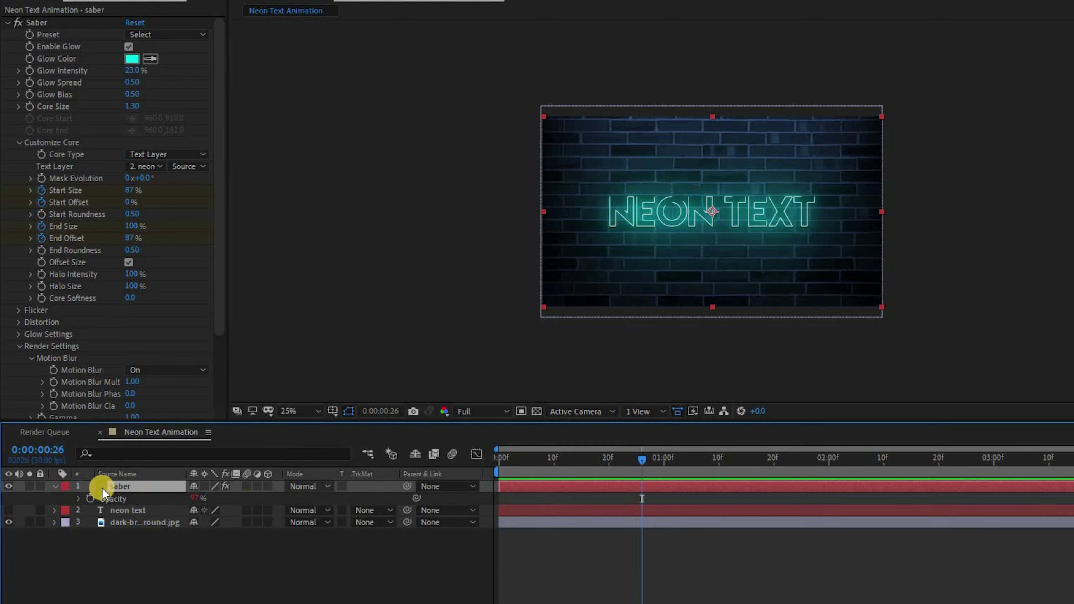
pyautogui.keyDown('alt'); pyautogui.click(90, 497); pyautogui.keyUp('alt')
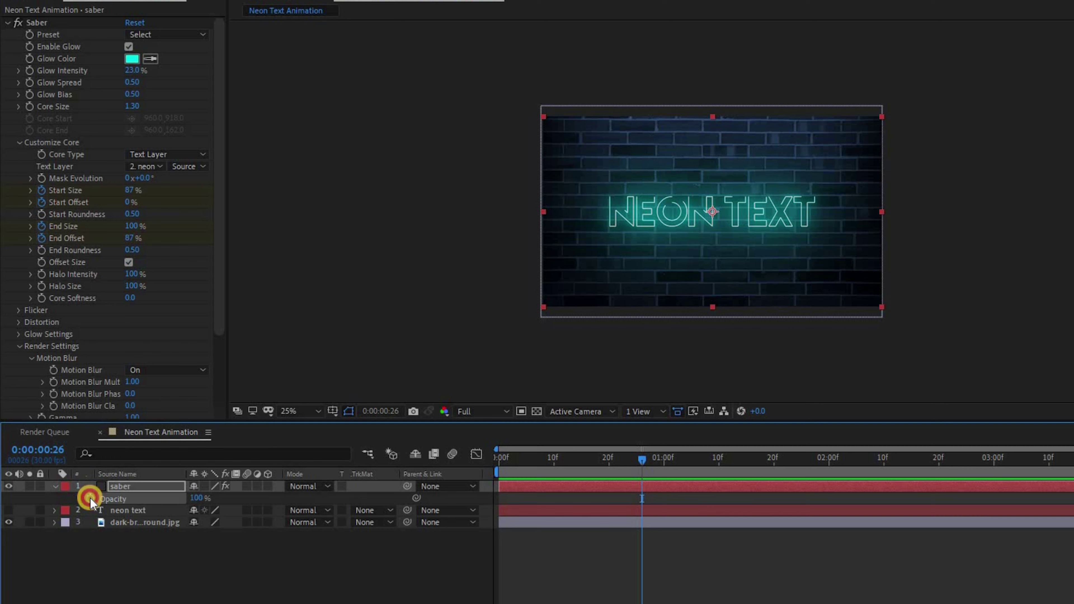
pyautogui.write('w')
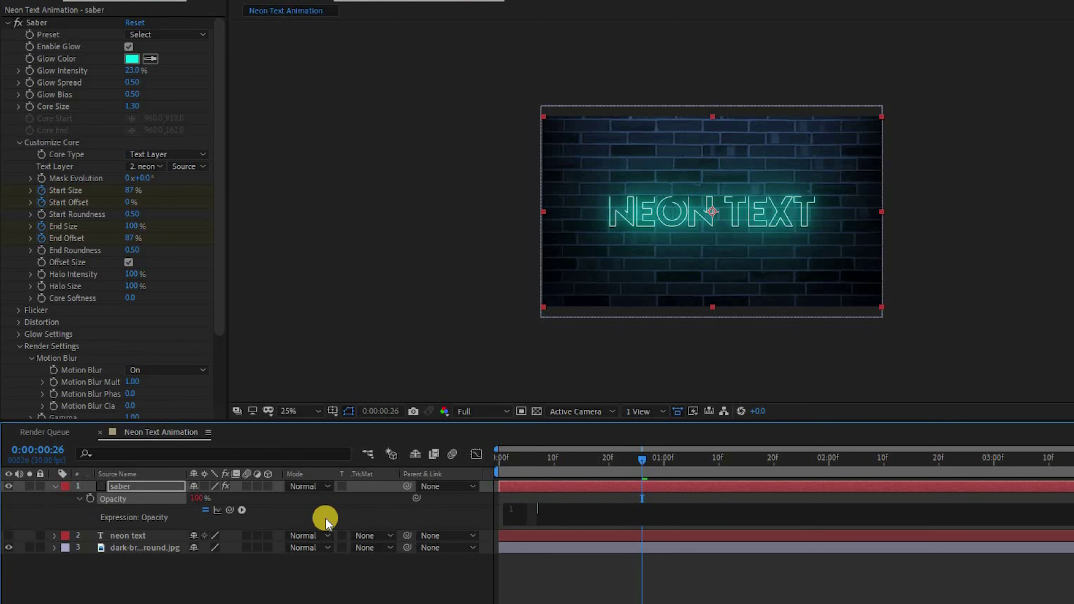
pyautogui.write('ig')
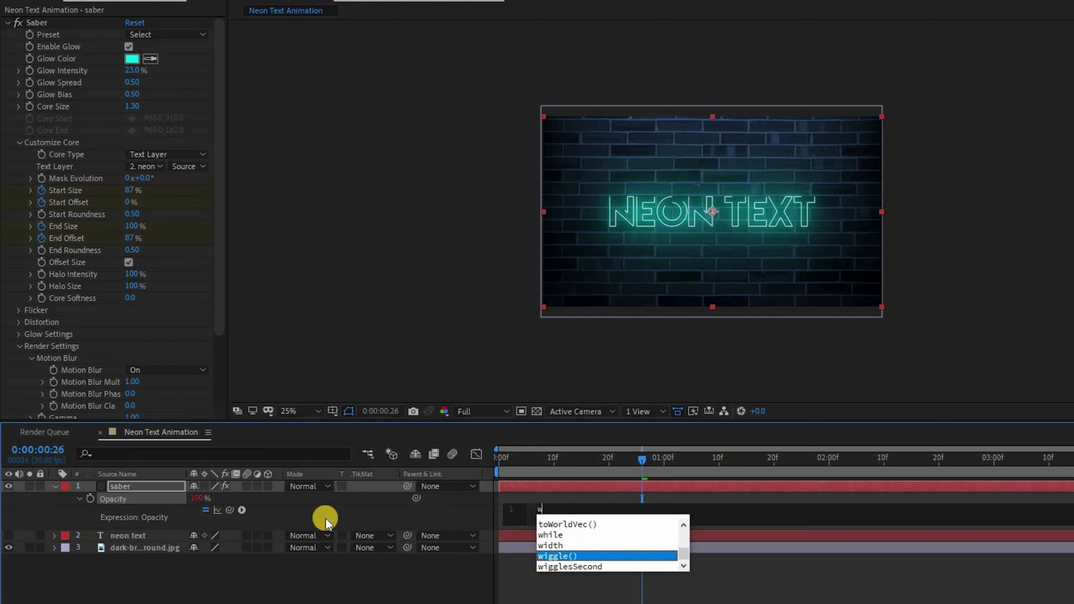
pyautogui.press('Return')
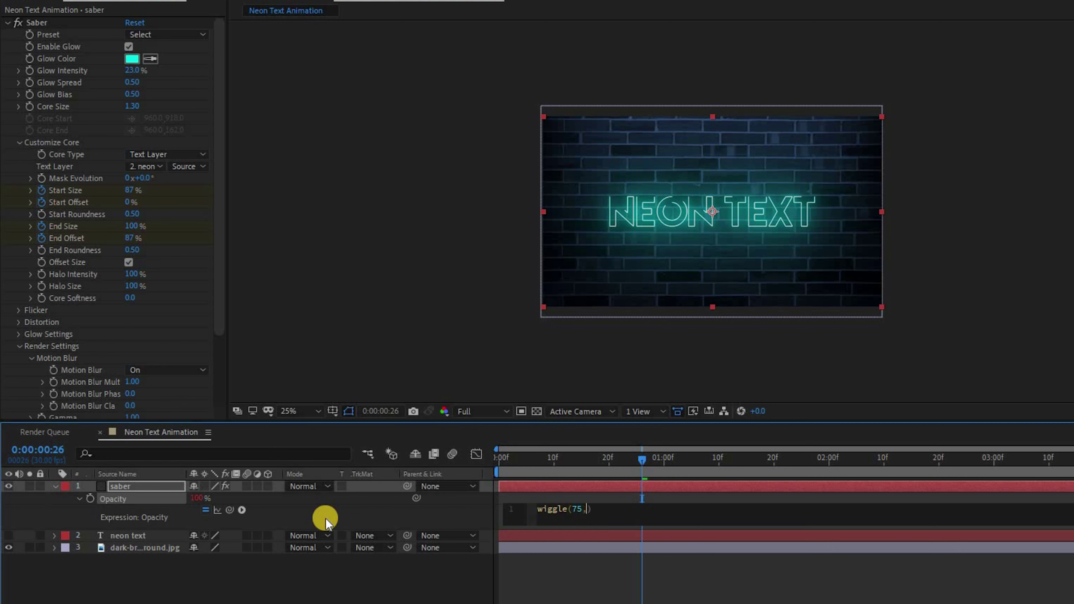
pyautogui.click(424, 586)
pyautogui.click(508, 470)
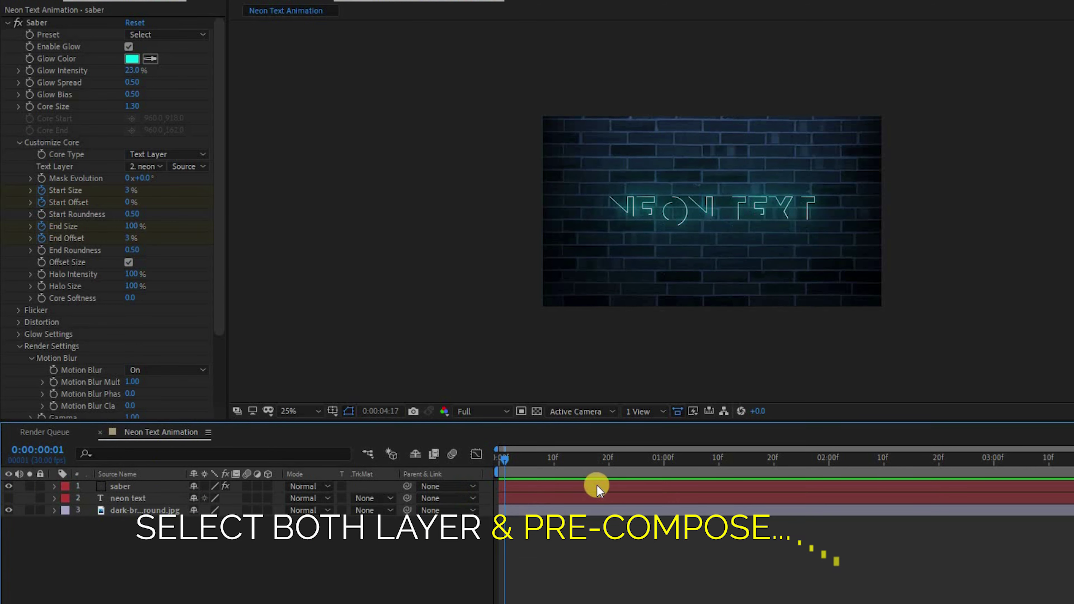
pyautogui.click(572, 462)
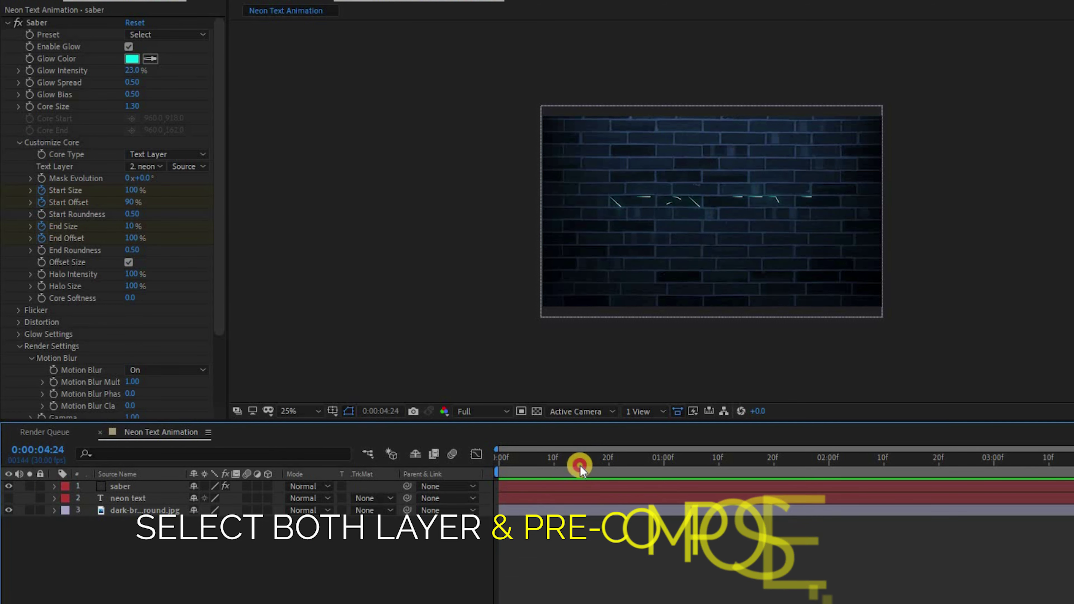
# Pre-compose the saber and neon text layers into a composition named "Neon Text" with all attributes moved, and play back the result
pyautogui.click(113, 502)
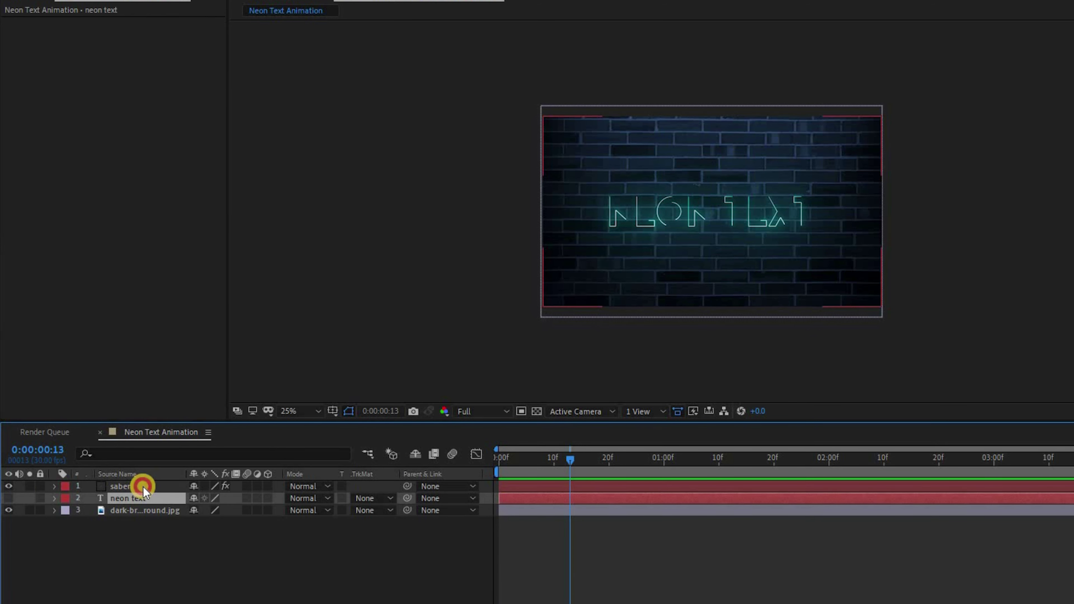
pyautogui.keyDown('shift'); pyautogui.click(143, 487); pyautogui.keyUp('shift')
pyautogui.rightClick(144, 487)
pyautogui.click(198, 416)
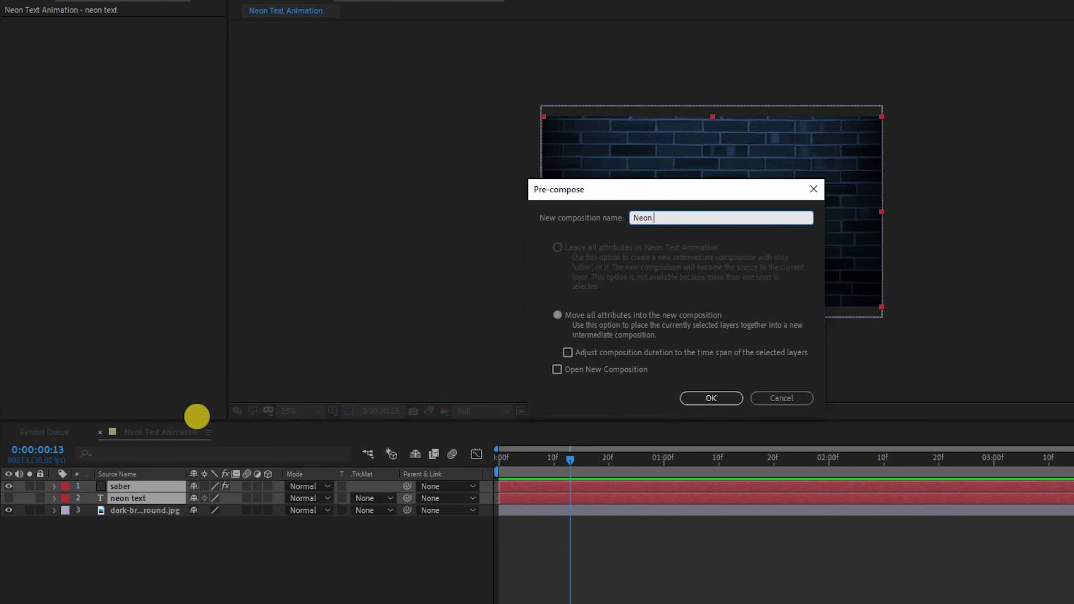
pyautogui.write('Neon Text')
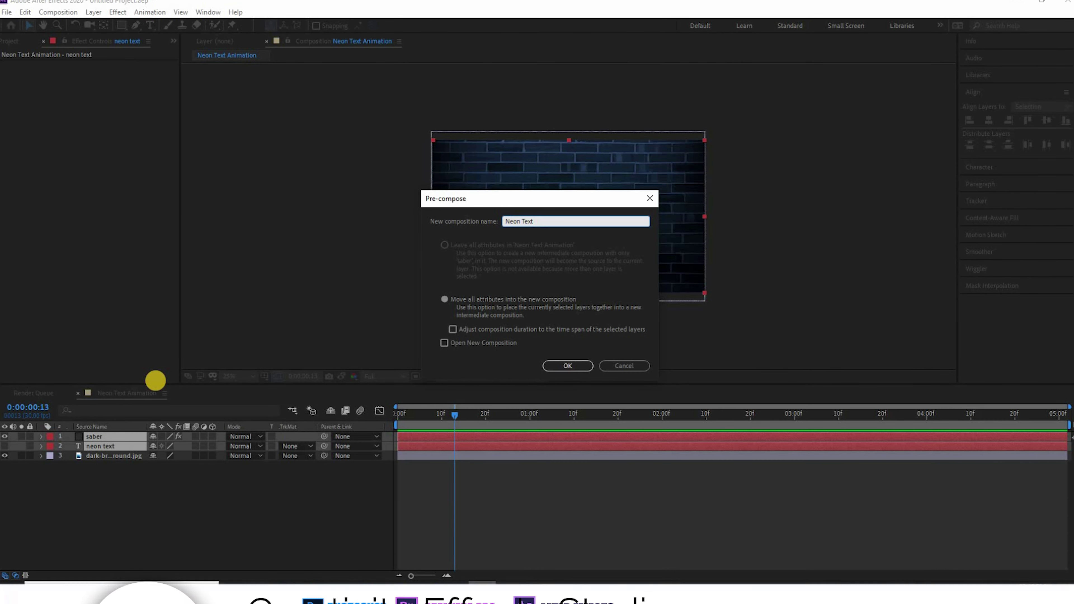
pyautogui.press('Return')
pyautogui.press('space')
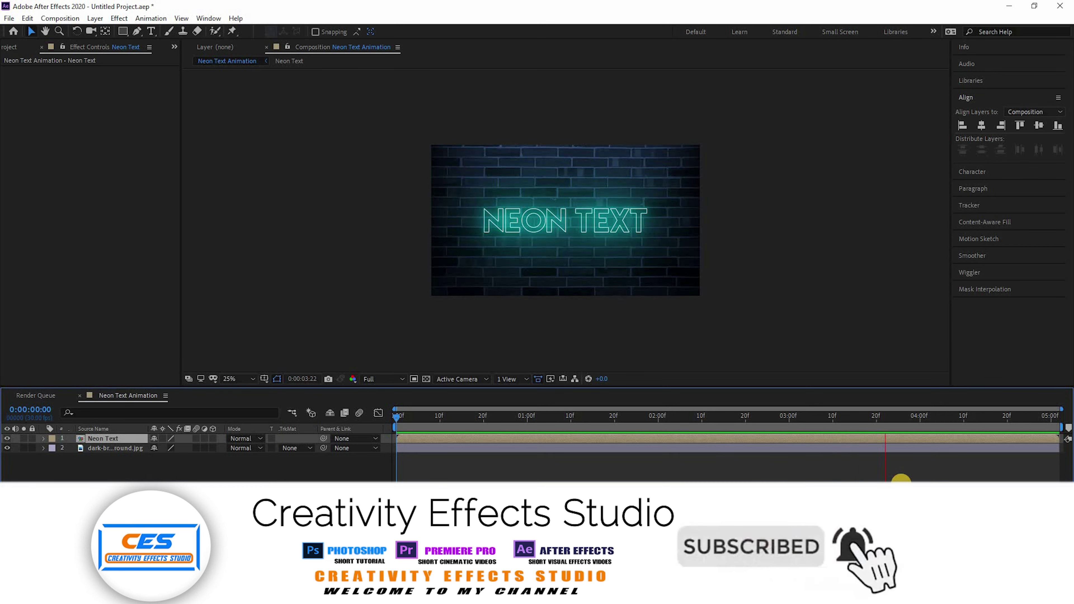
pyautogui.press('space')
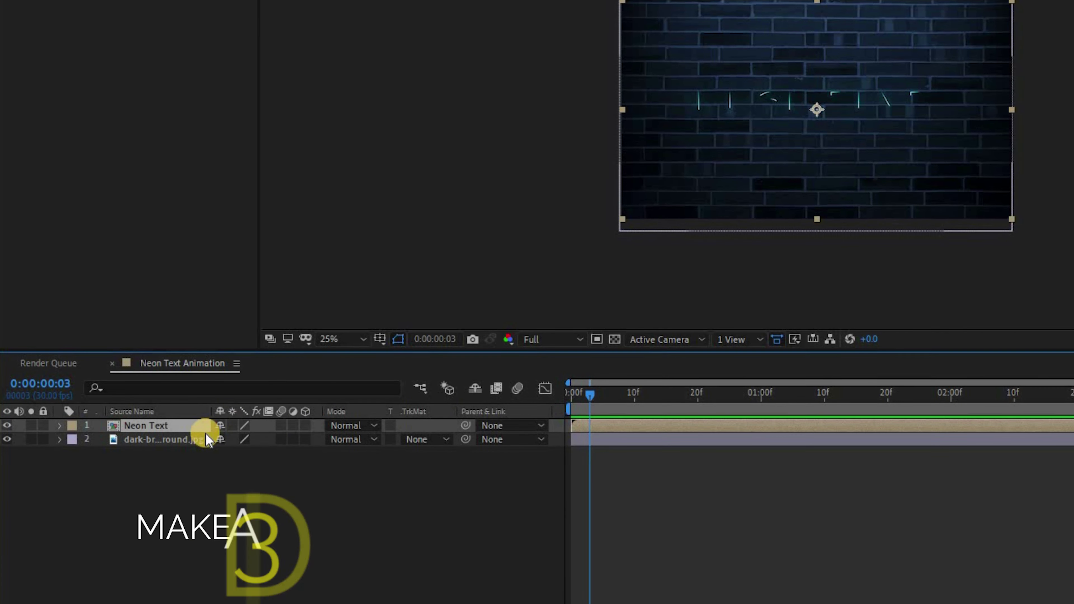
# Make the Neon Text layer 3D and enable Position keyframing on it at 0:00:00:00
pyautogui.click(305, 427)
pyautogui.click(568, 409)
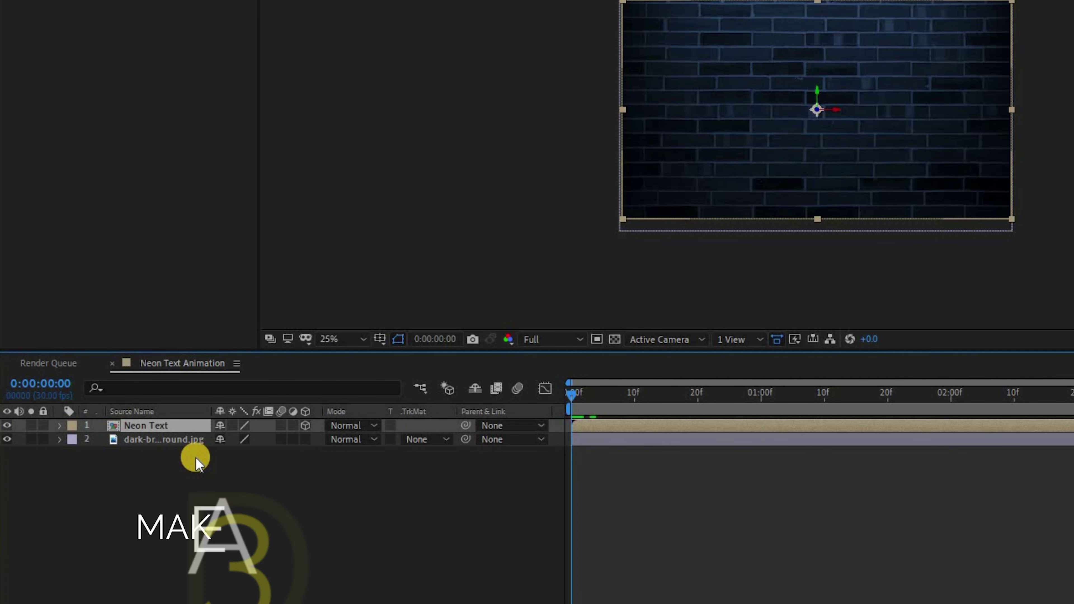
pyautogui.press('p')
pyautogui.click(100, 440)
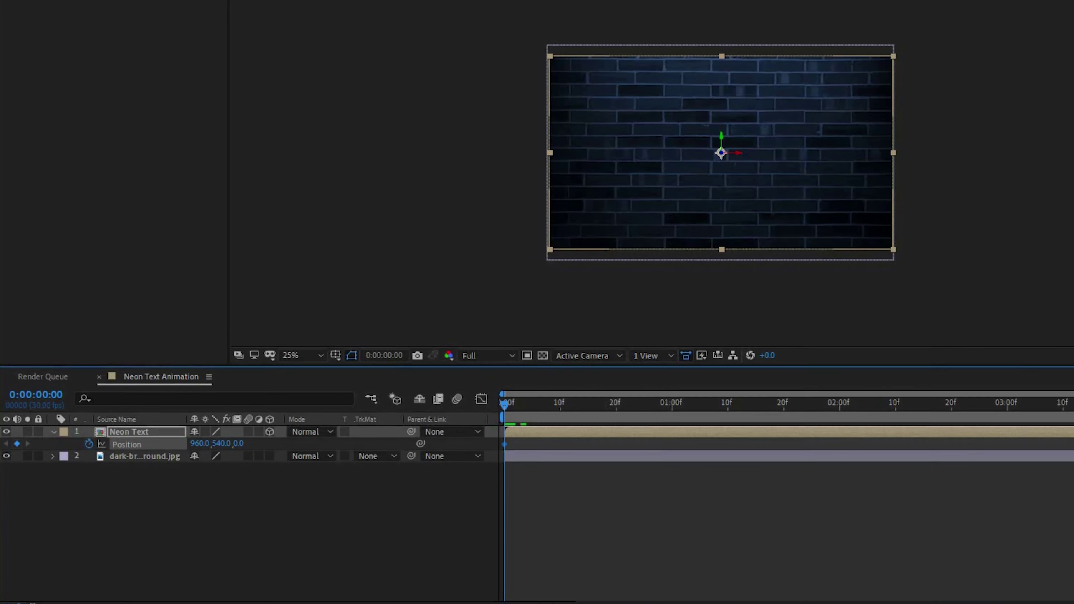
# At 0:00:05:00, set the Z Position of the Neon Text layer to about -280
pyautogui.moveTo(1051, 422); pyautogui.dragTo(1059, 423)
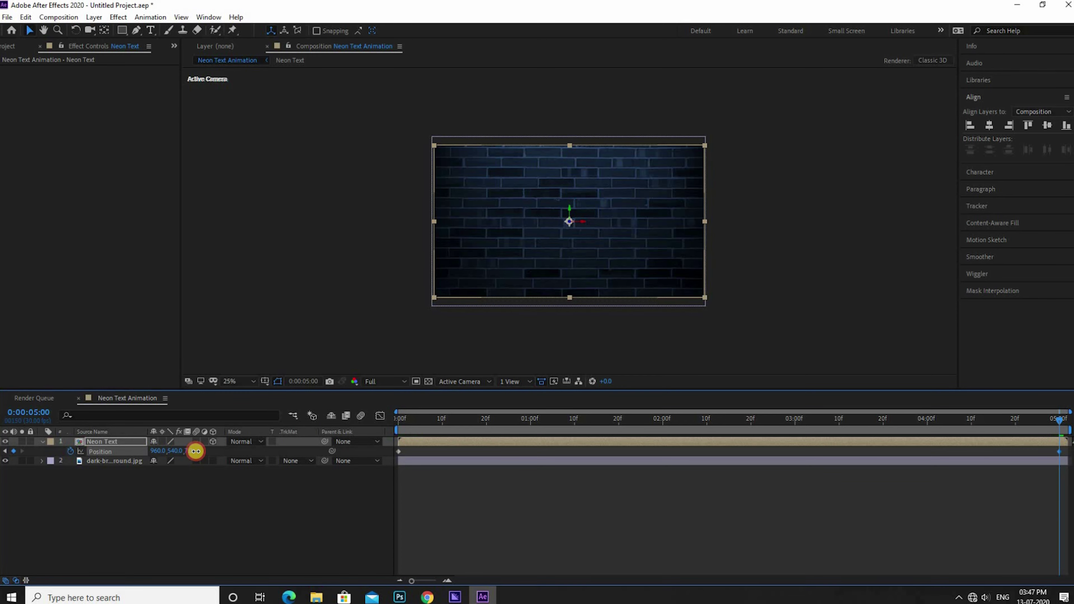
pyautogui.moveTo(195, 451); pyautogui.dragTo(159, 466)
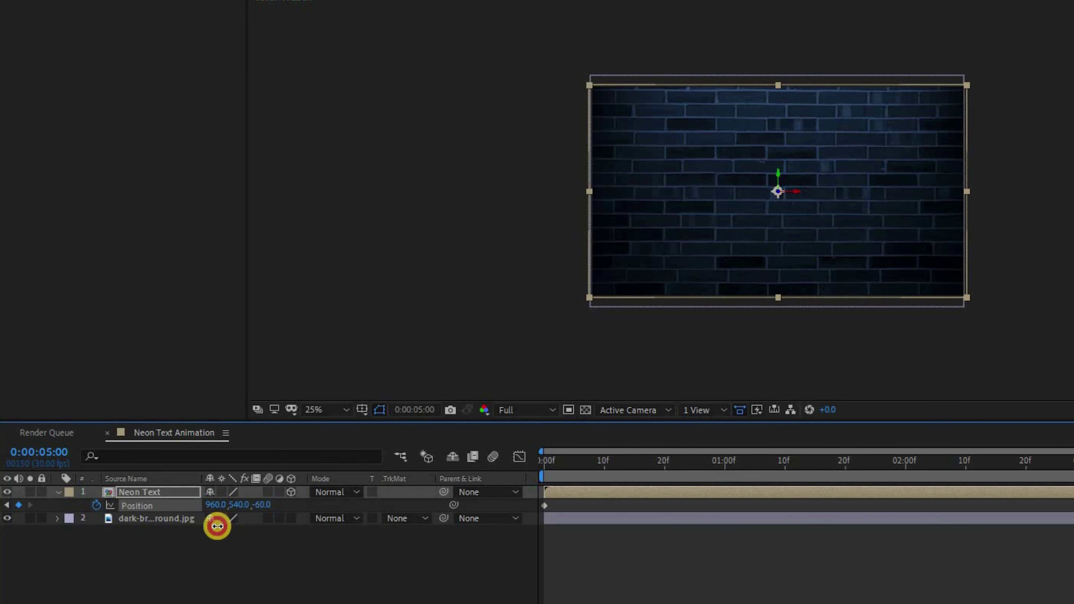
pyautogui.moveTo(217, 526); pyautogui.dragTo(103, 569)
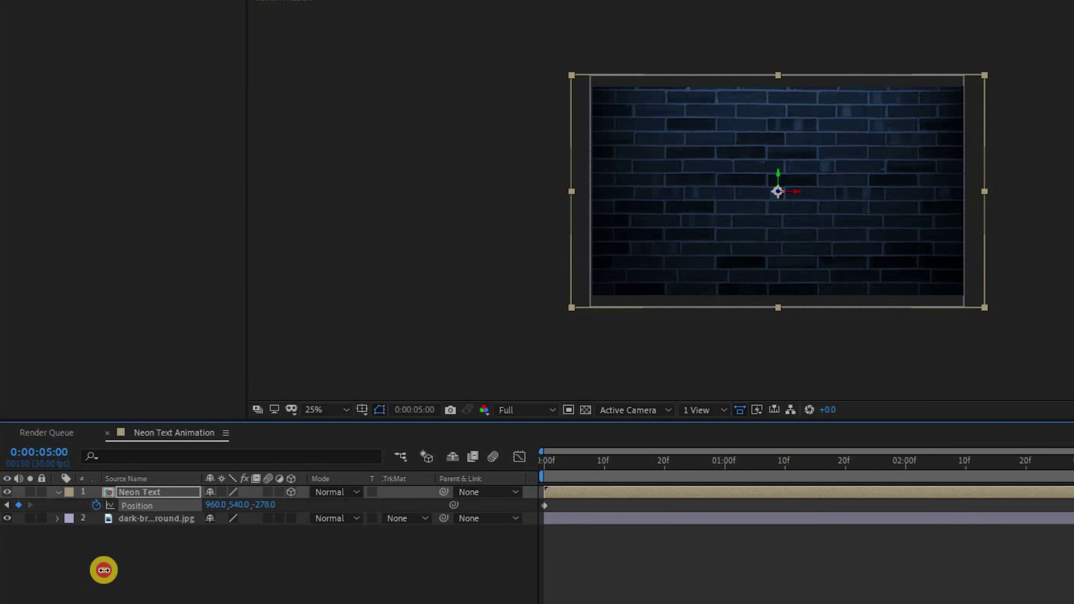
# Play back the animation from the start to check the text's forward movement, and select the brick wall background layer
pyautogui.click(559, 476)
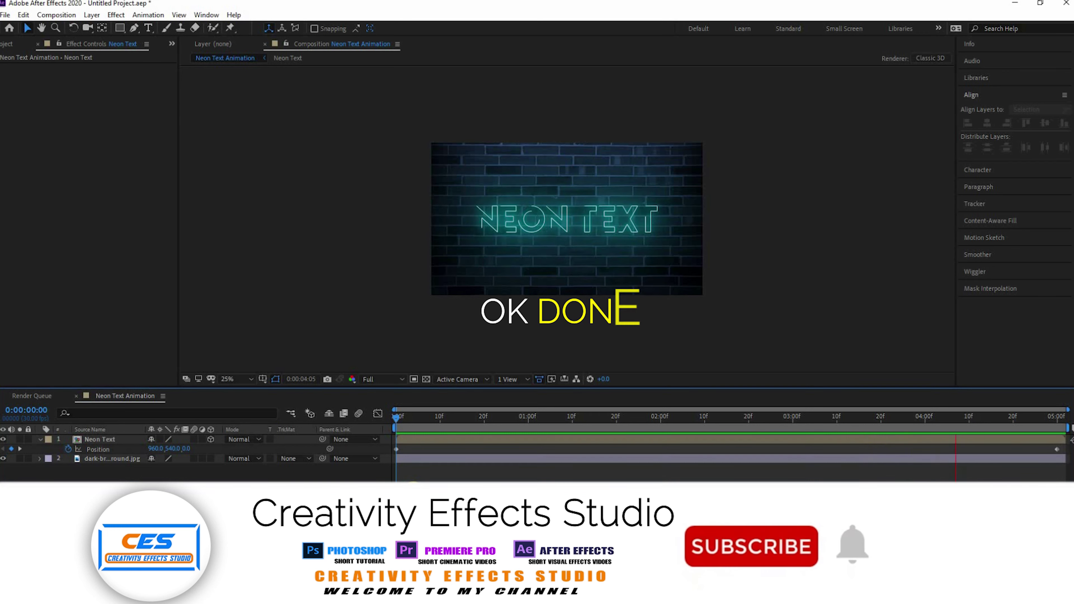
pyautogui.press('space')
pyautogui.click(121, 462)
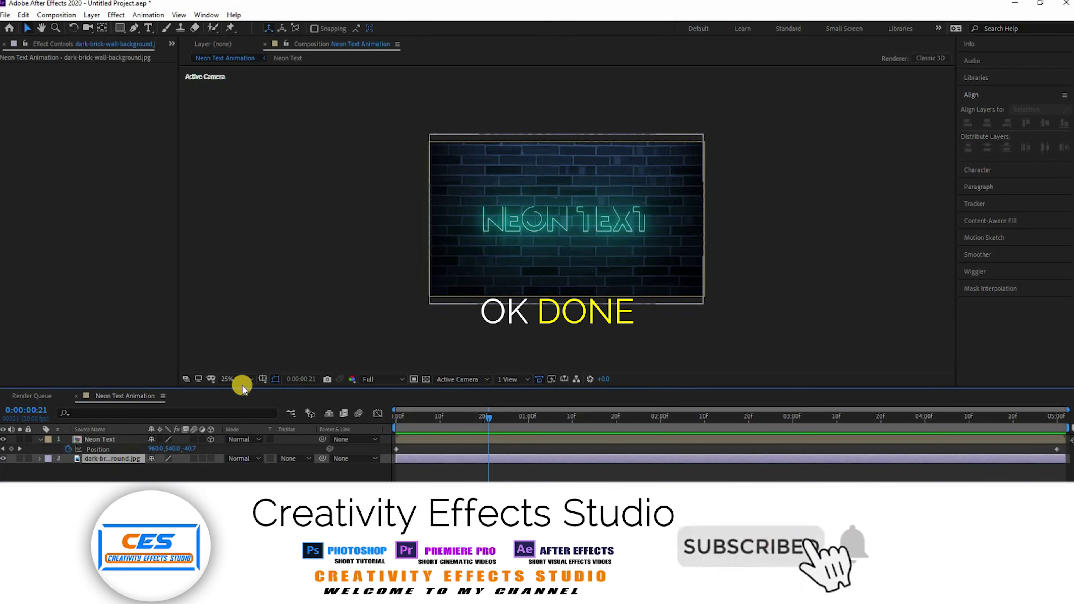